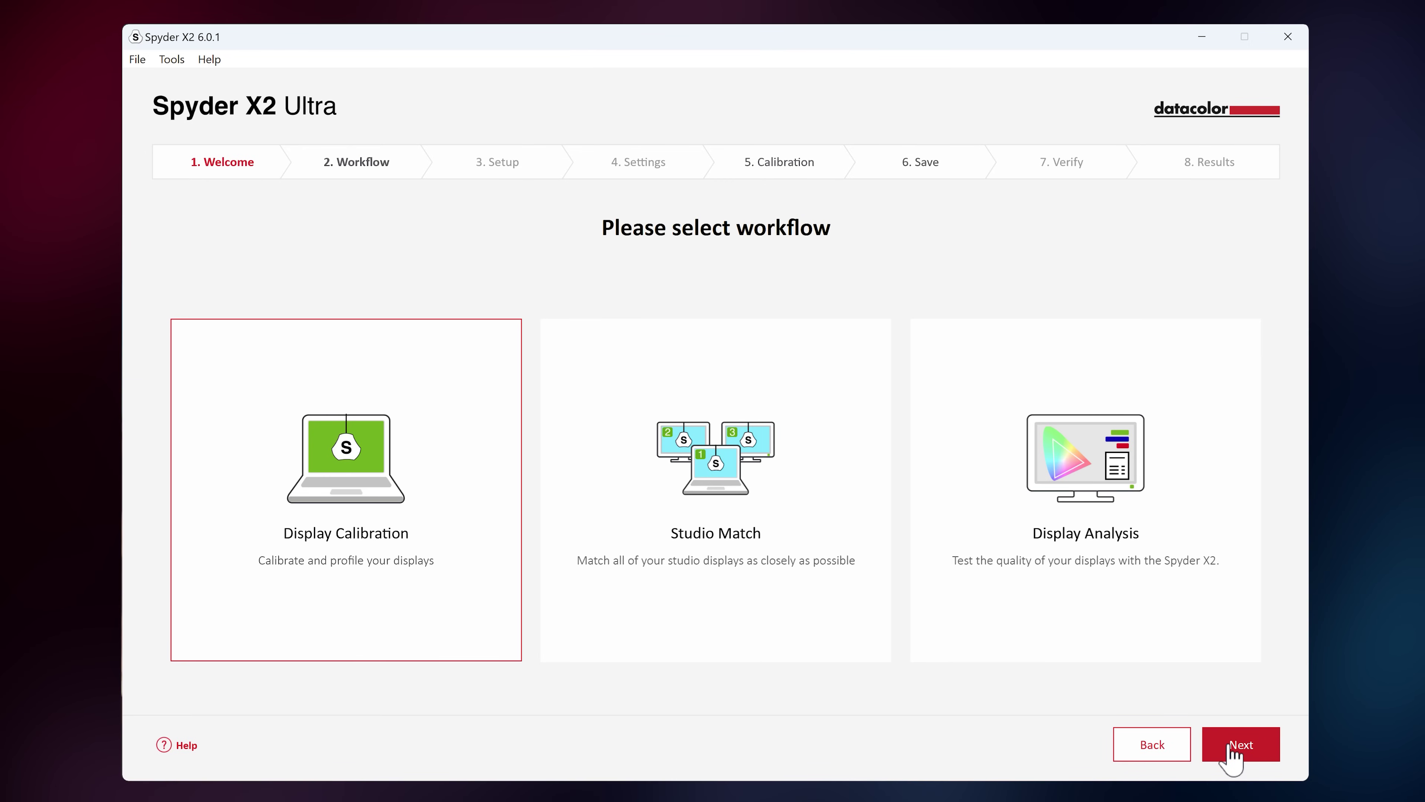
- Continue with the Display Calibration workflow and accept the display setup as Desktop with Wide LED technology
{"action": "left_click", "coordinate": [1237, 747]}
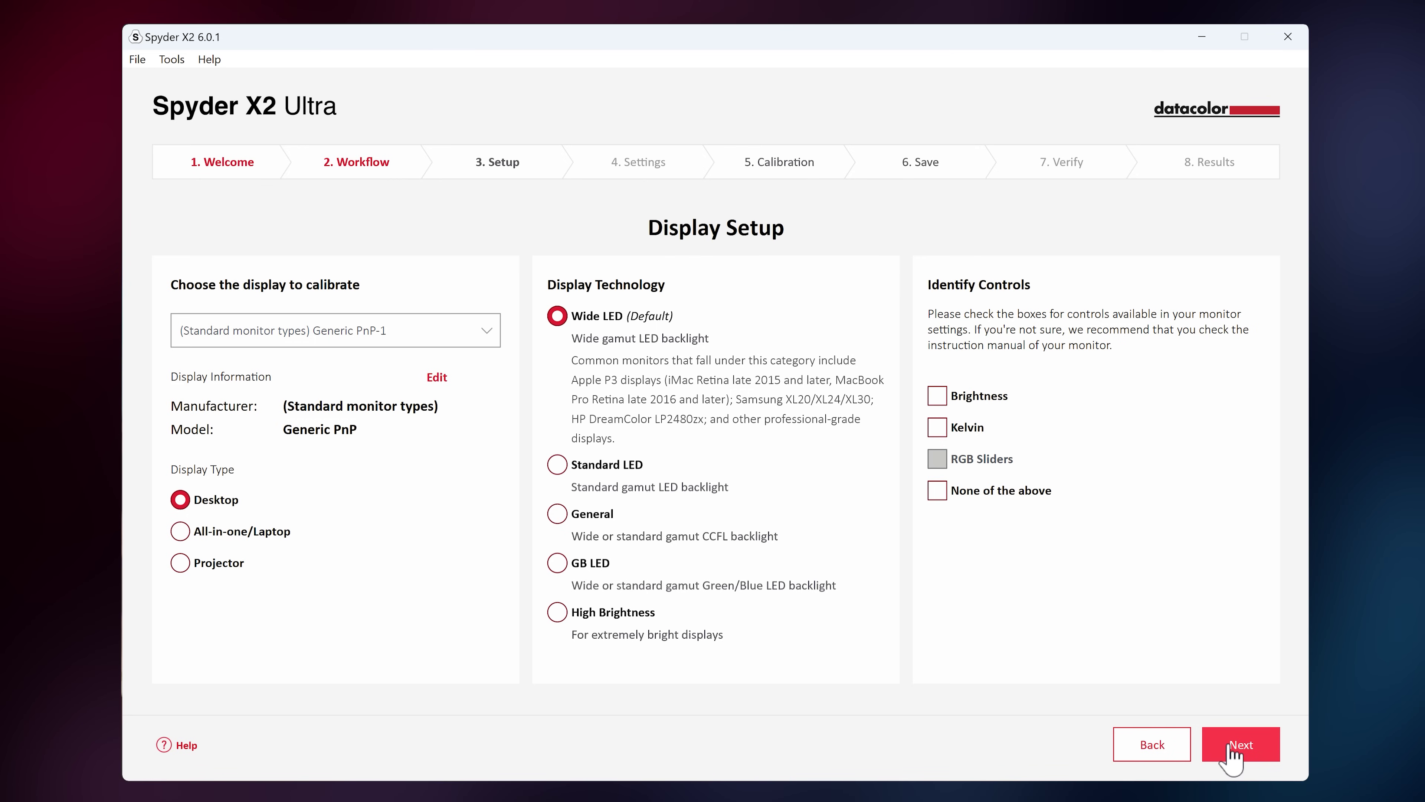
{"action": "left_click", "coordinate": [1229, 742]}
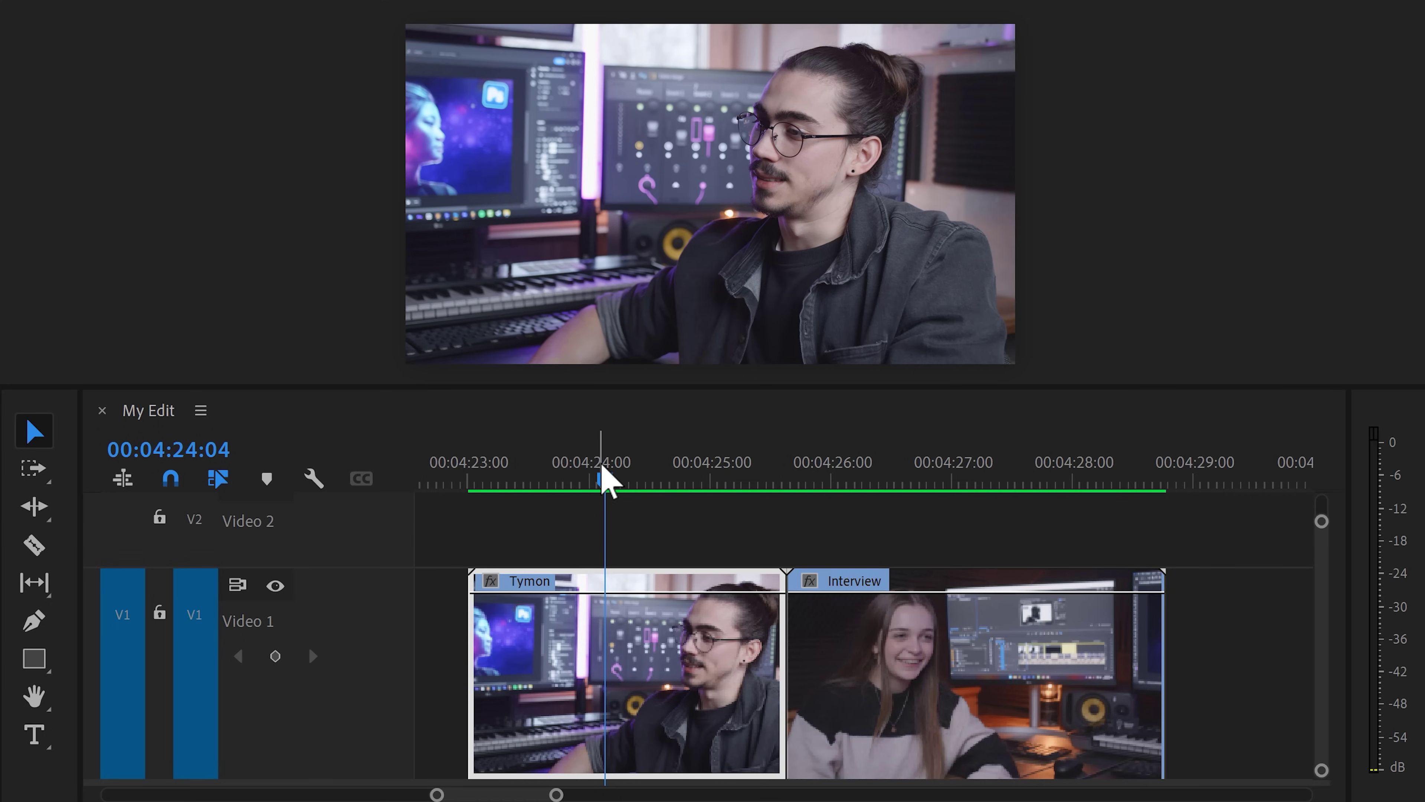
- Switch to Premiere Pro and scrub between the two clips in My Edit to compare their colors
{"action": "left_click_drag", "start_coordinate": [603, 476], "coordinate": [864, 457]}
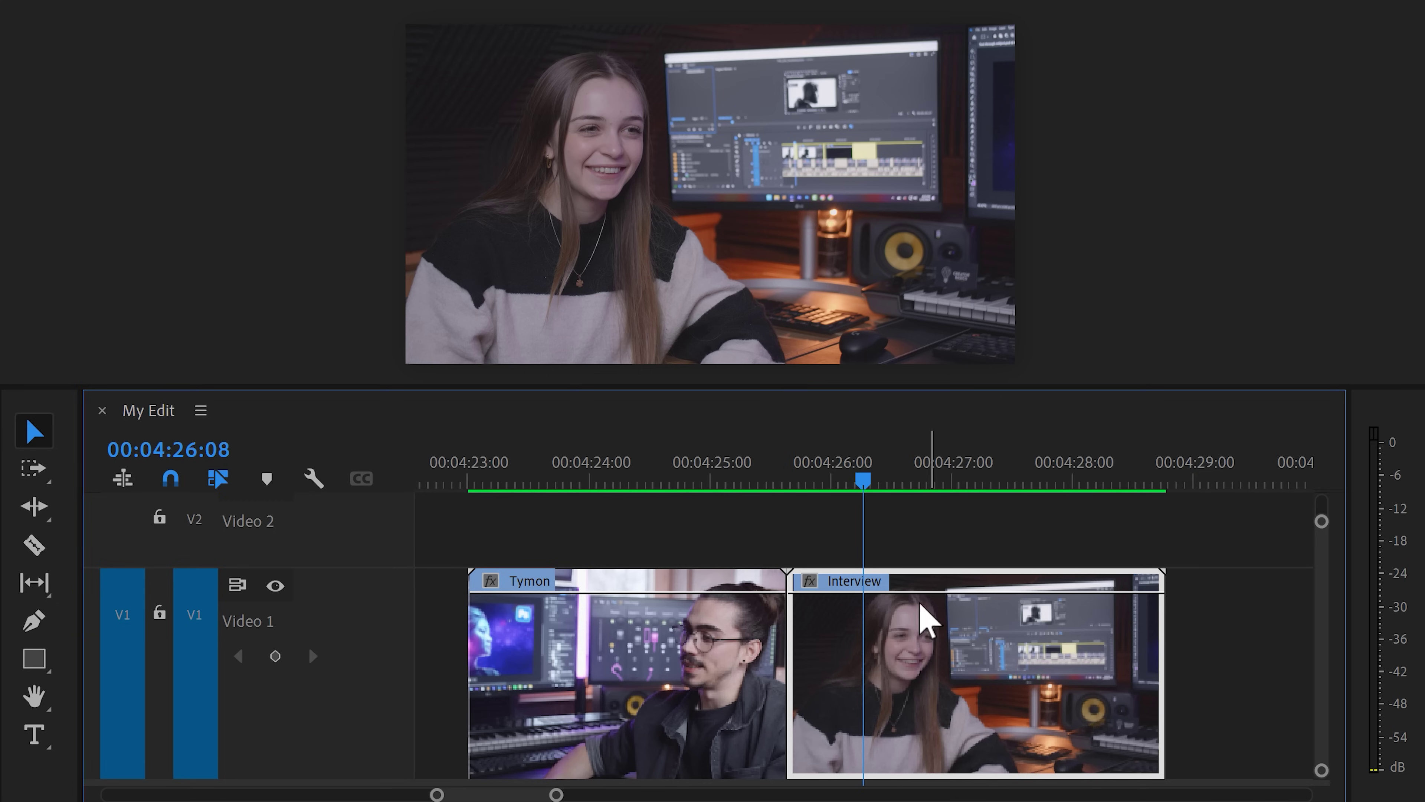
{"action": "left_click_drag", "start_coordinate": [857, 482], "coordinate": [704, 506]}
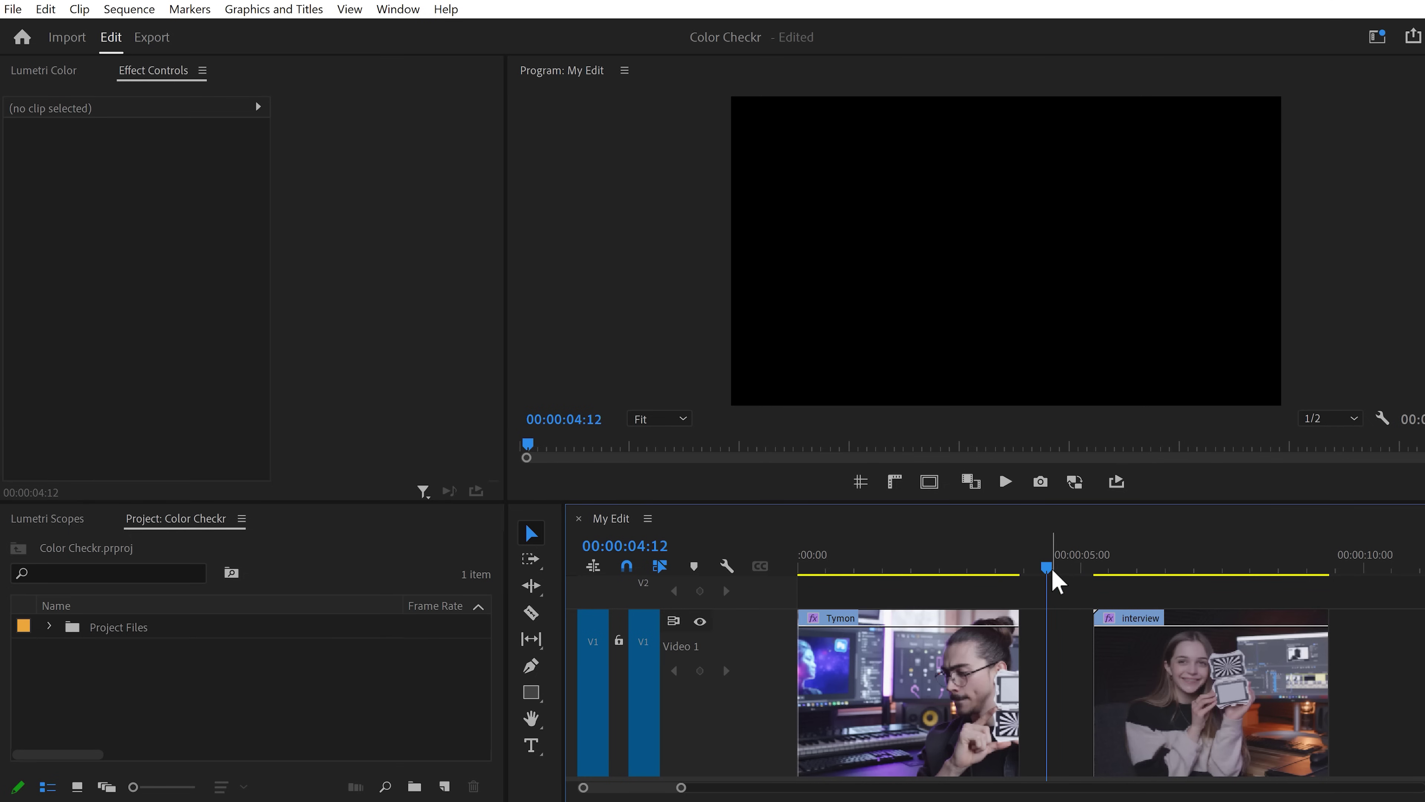
- Go to the first clip's gray card shot at about 00:00:00:19 and display its Lumetri Color Basic Correction settings
{"action": "left_click_drag", "start_coordinate": [1053, 572], "coordinate": [837, 551]}
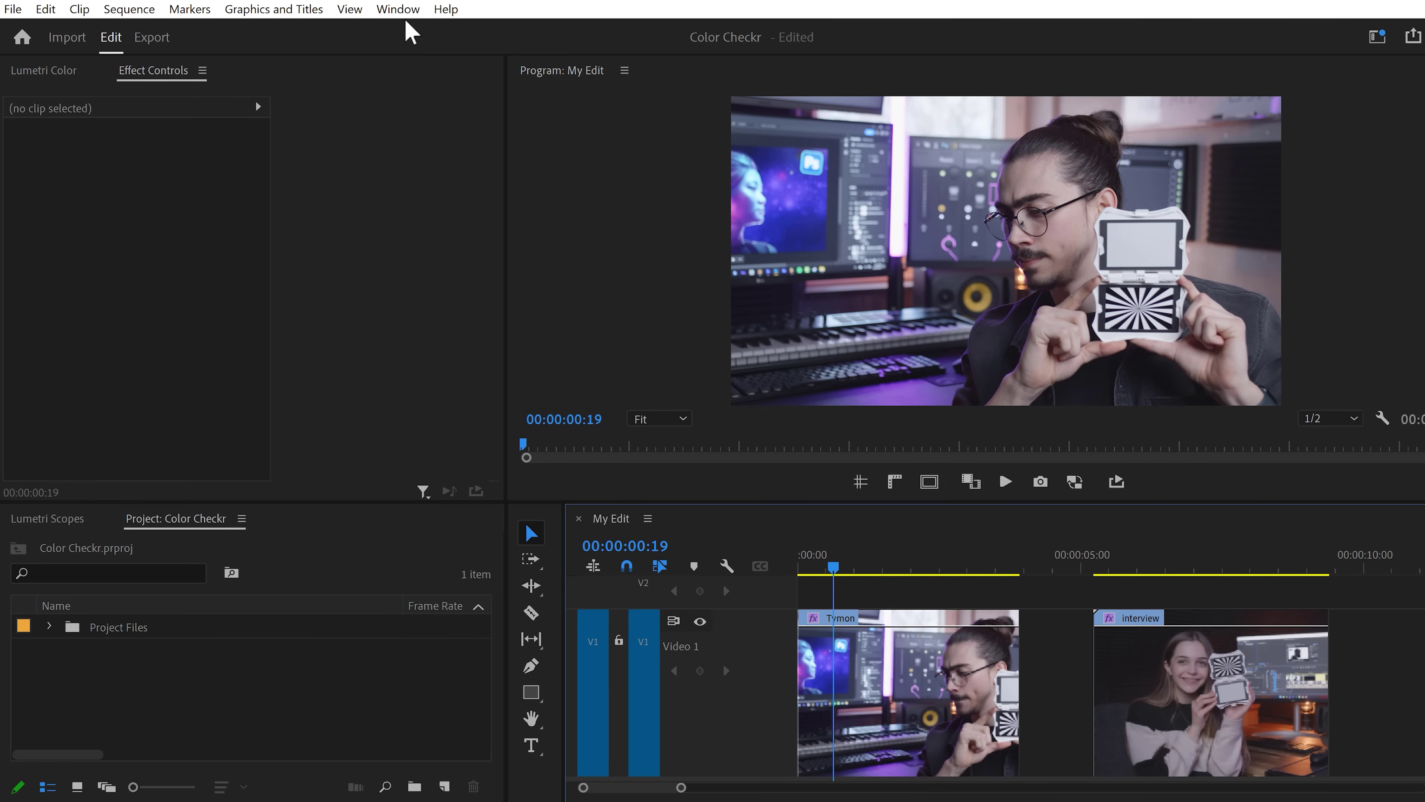
{"action": "left_click", "coordinate": [399, 9]}
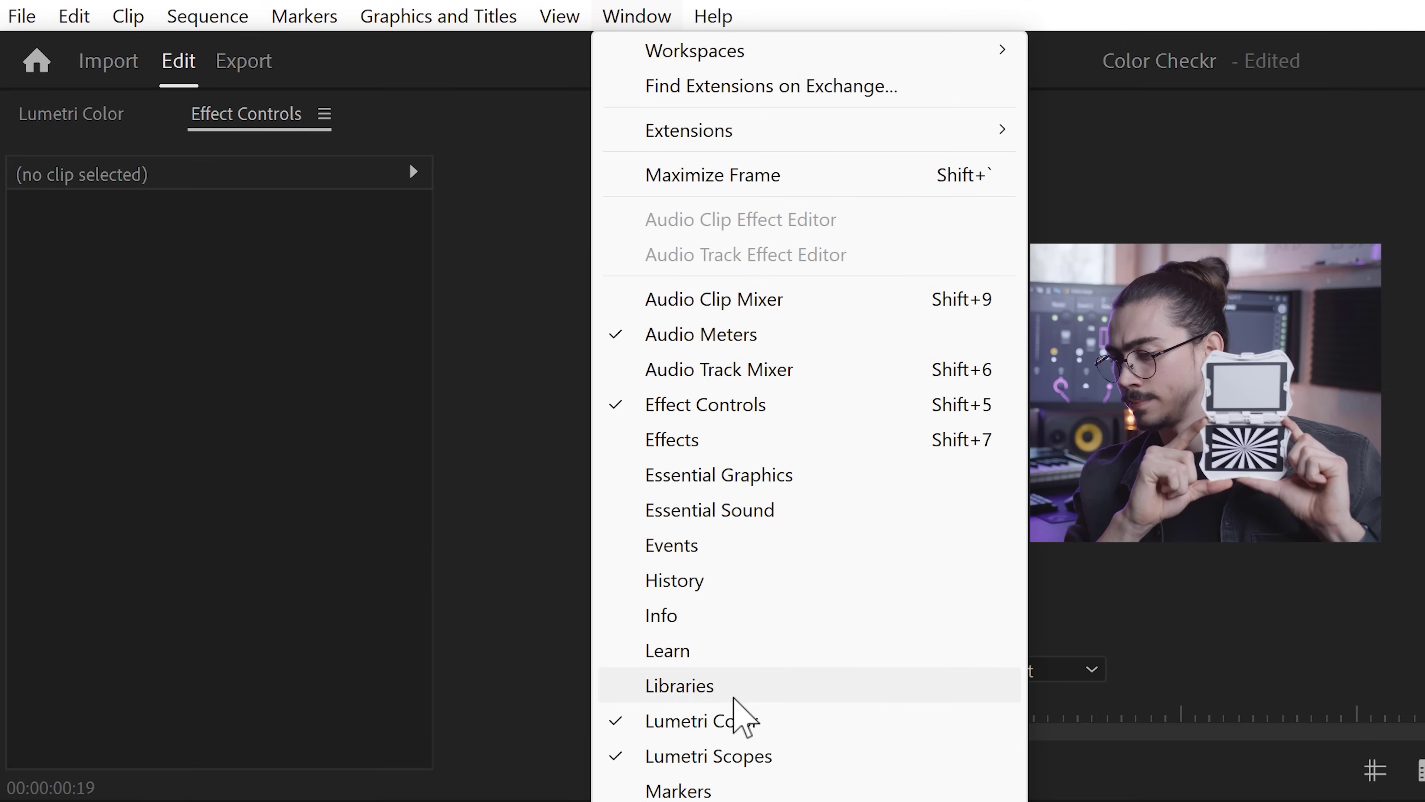
{"action": "left_click", "coordinate": [742, 721]}
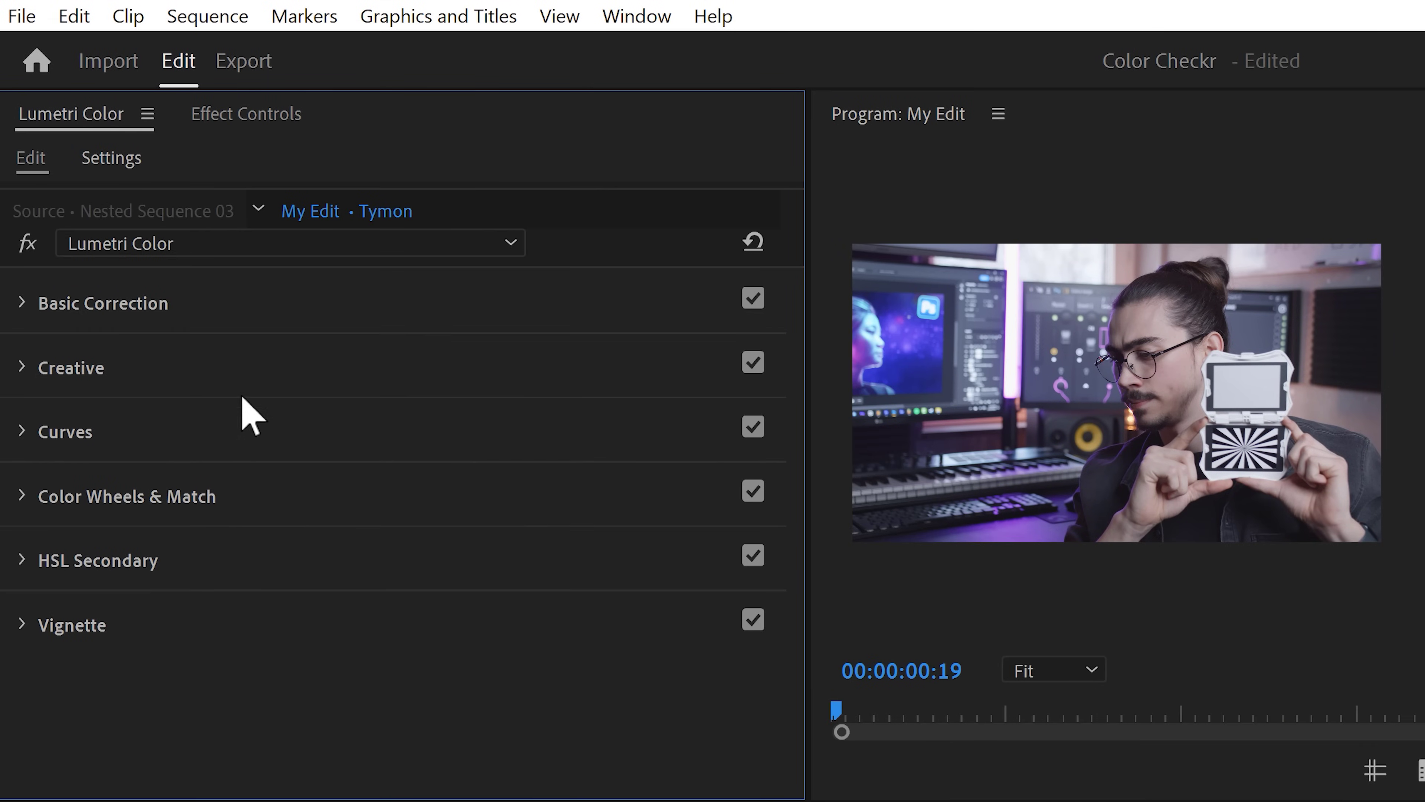
{"action": "left_click", "coordinate": [105, 312]}
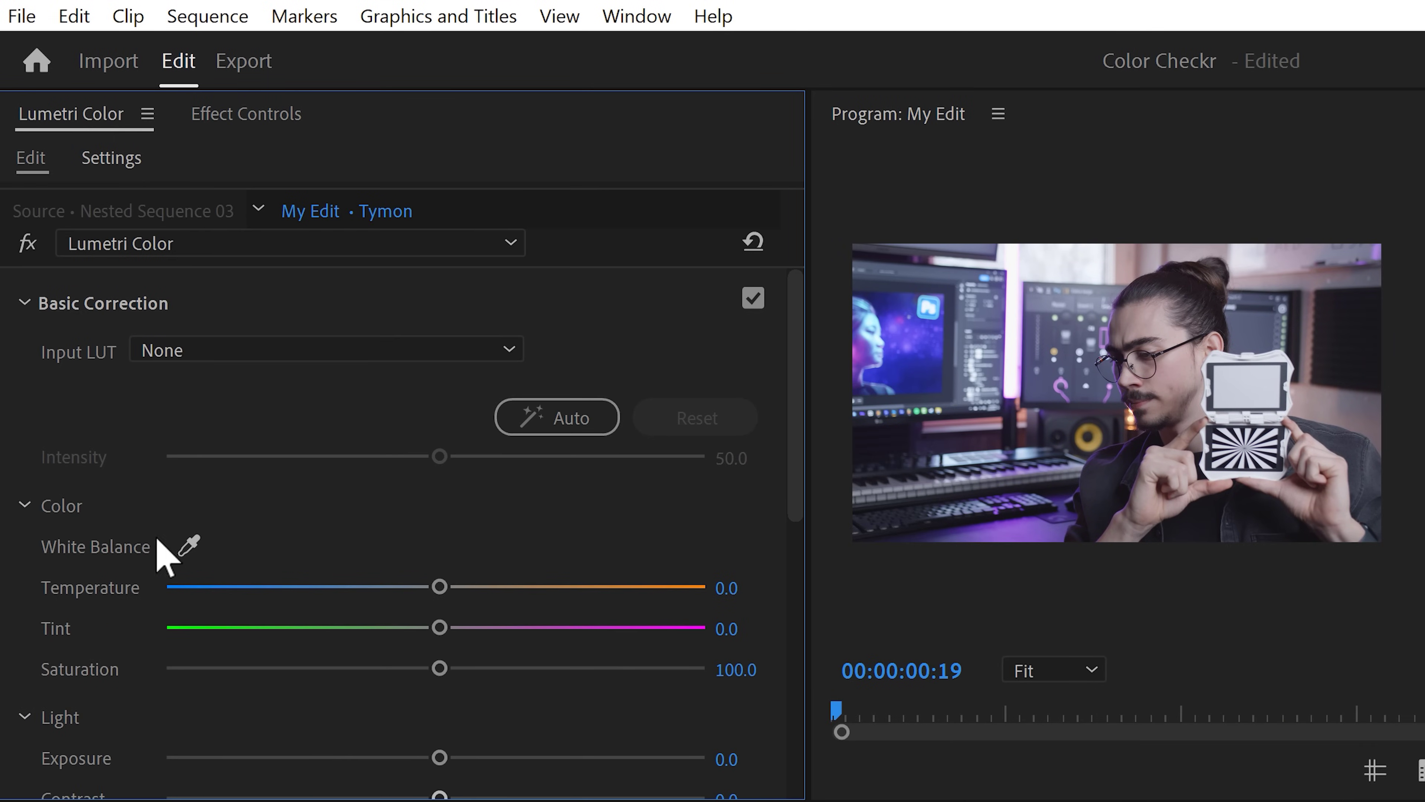
- Sample the first clip's white balance from the gray card, and lower the Temperature slightly
{"action": "left_click", "coordinate": [189, 544]}
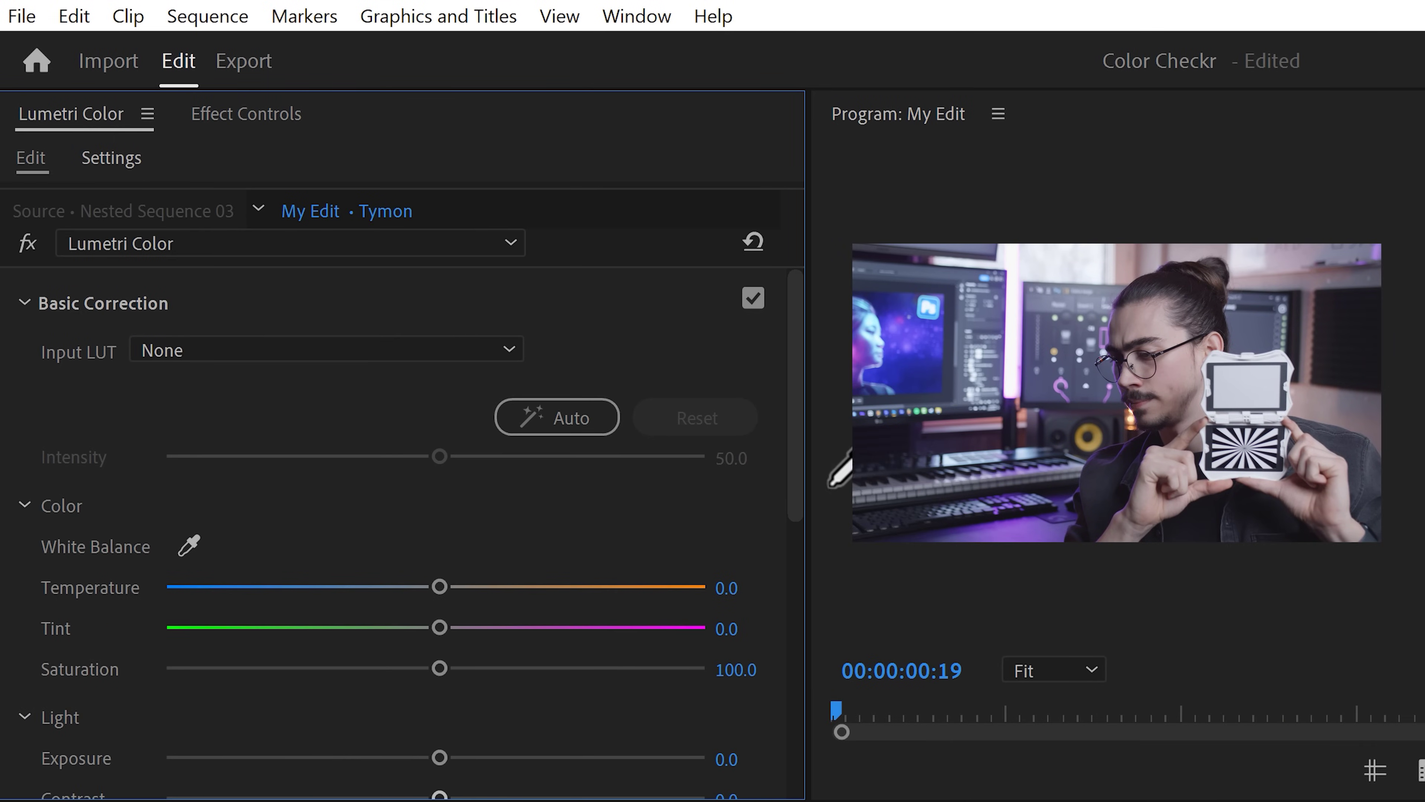
{"action": "left_click", "coordinate": [1244, 386]}
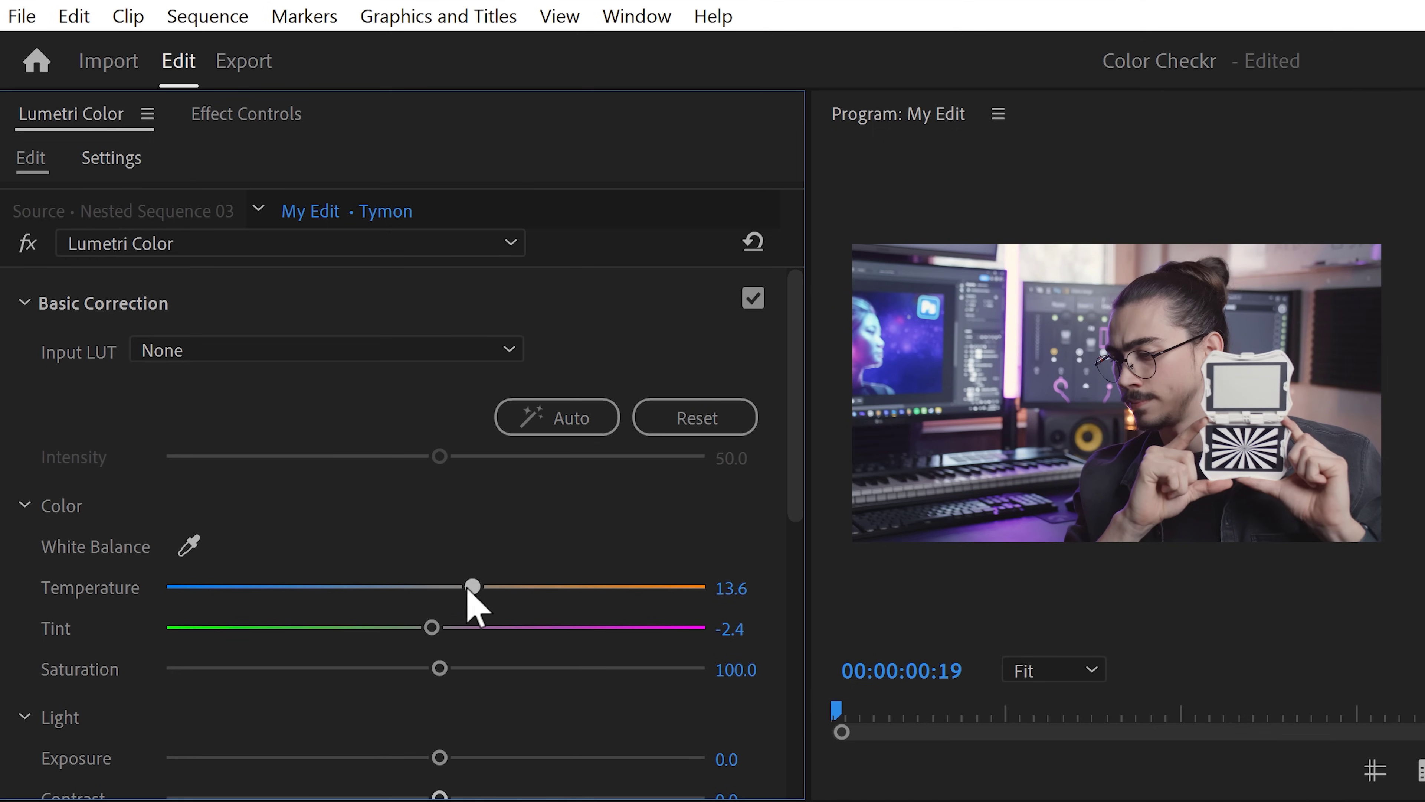
{"action": "left_click_drag", "start_coordinate": [467, 588], "coordinate": [447, 589]}
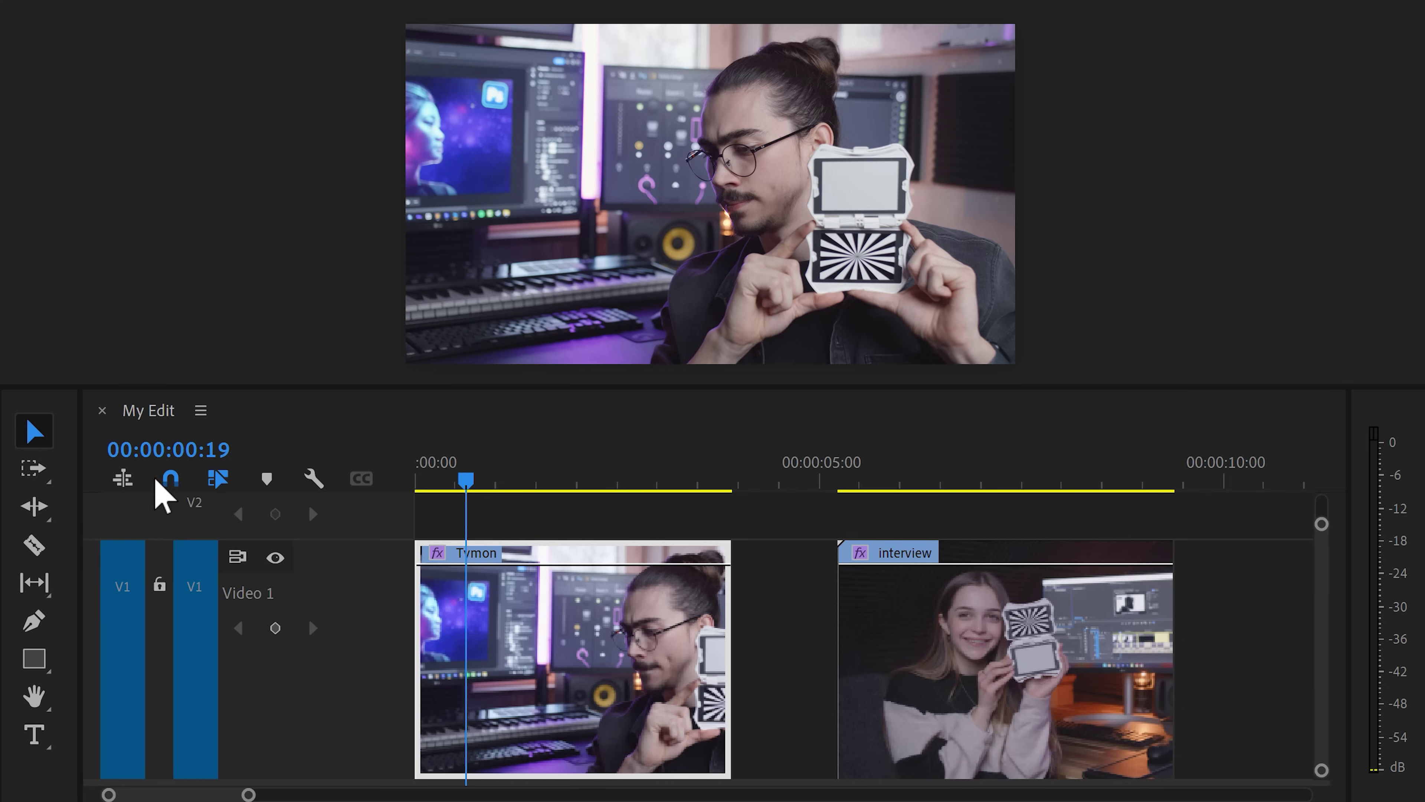
- Go to the interview clip at about 00:00:05:25 and sample its white balance from the gray card
{"action": "left_click_drag", "start_coordinate": [893, 479], "coordinate": [888, 478]}
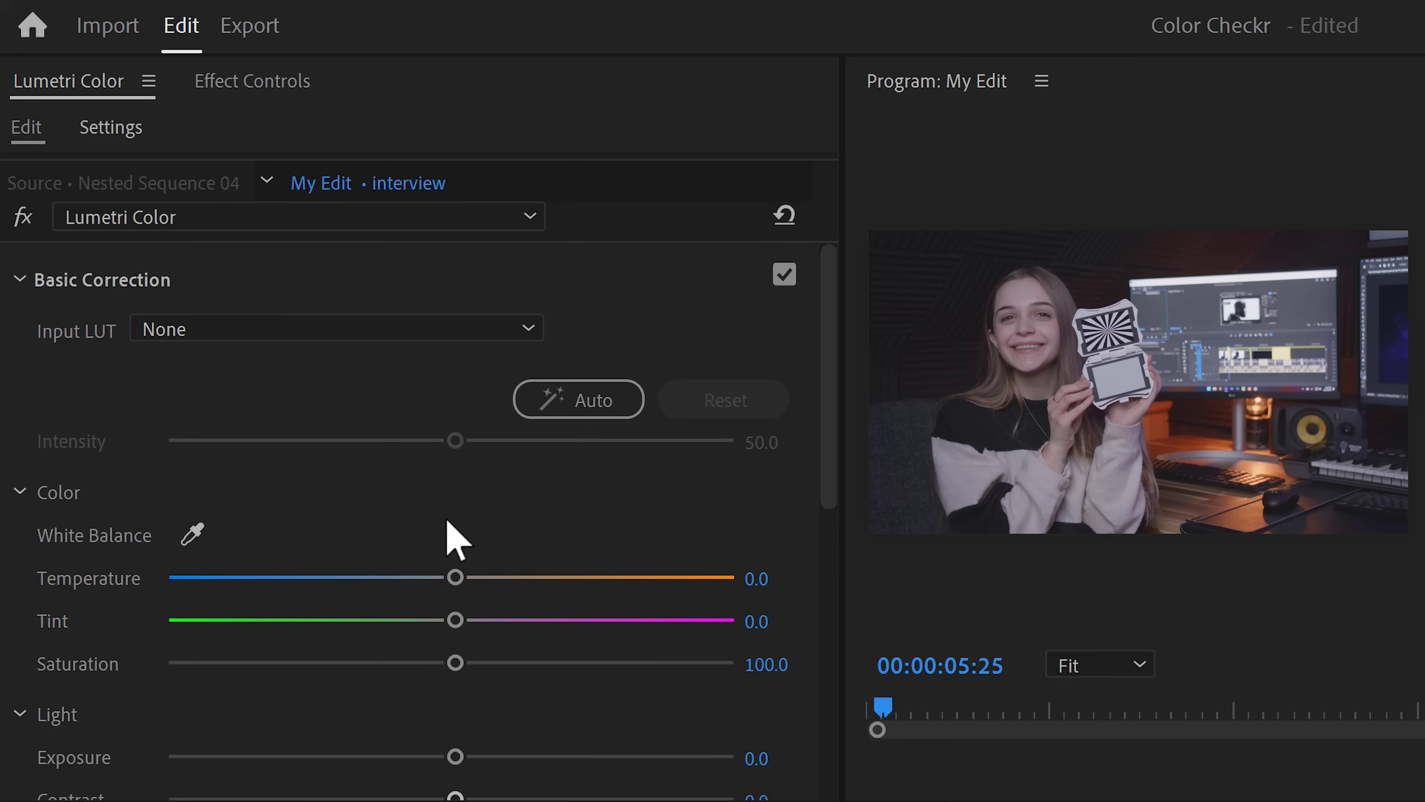
{"action": "left_click", "coordinate": [192, 534]}
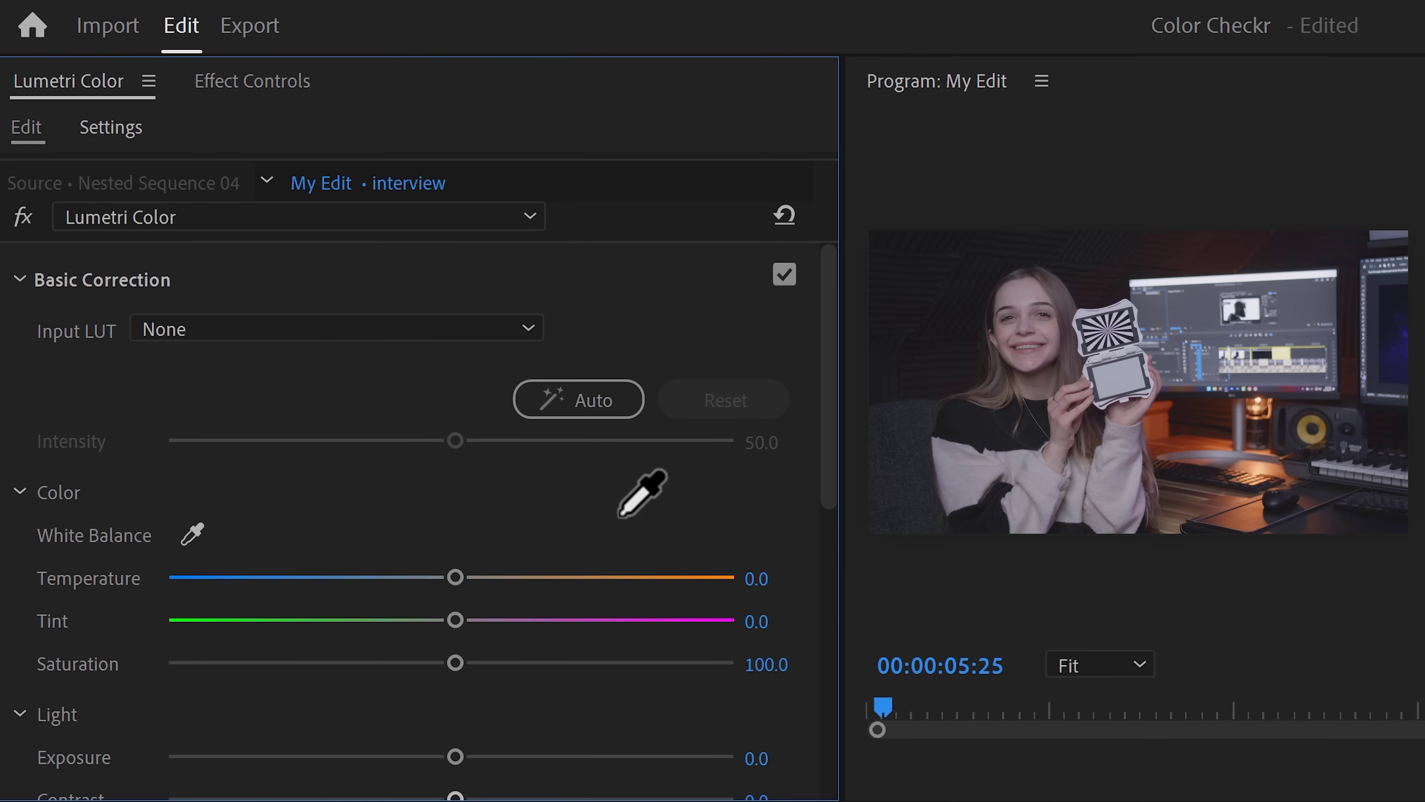
{"action": "left_click", "coordinate": [1109, 375]}
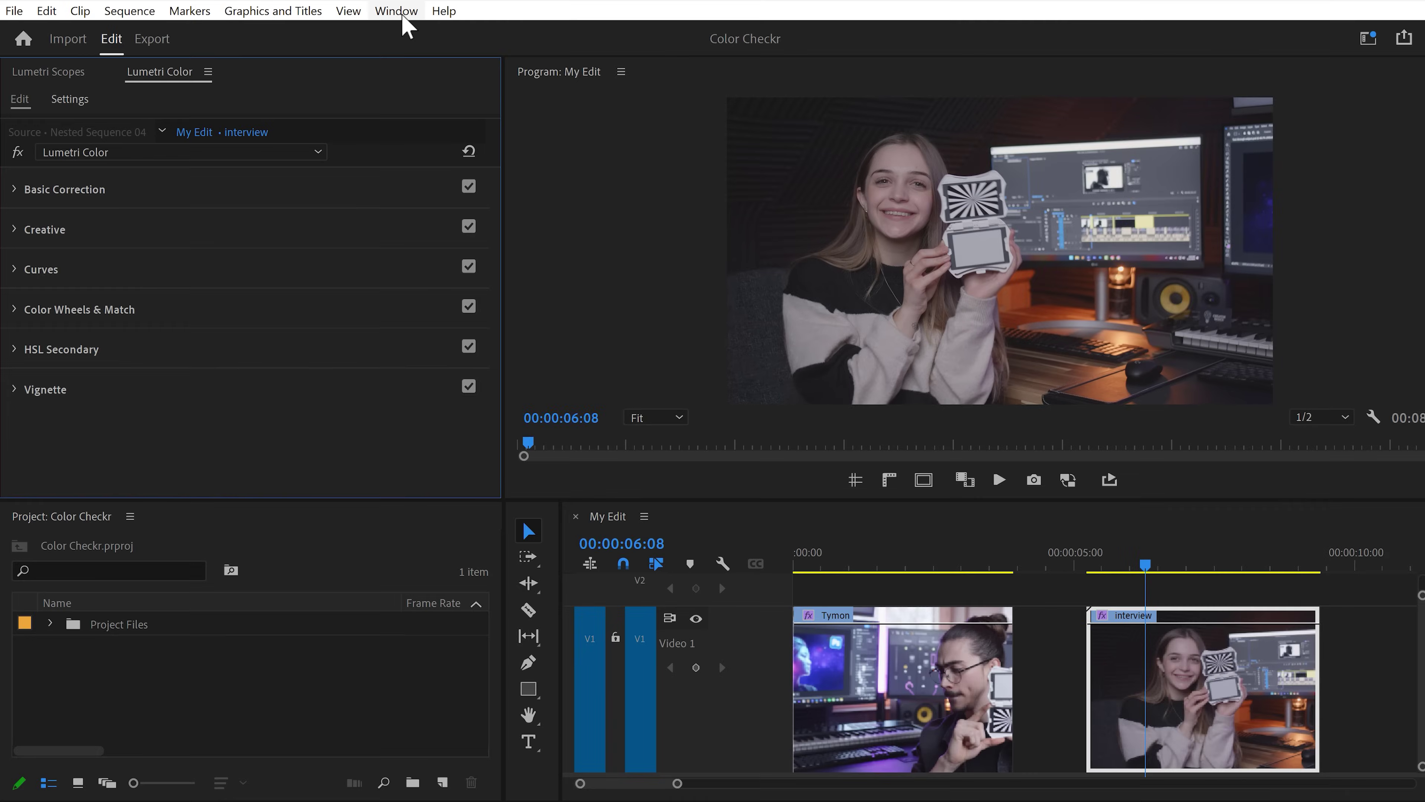
- Dock Lumetri Scopes in the same group as the Project panel and turn off Vectorscope YUV, leaving only Waveform (Luma)
{"action": "left_click", "coordinate": [400, 13]}
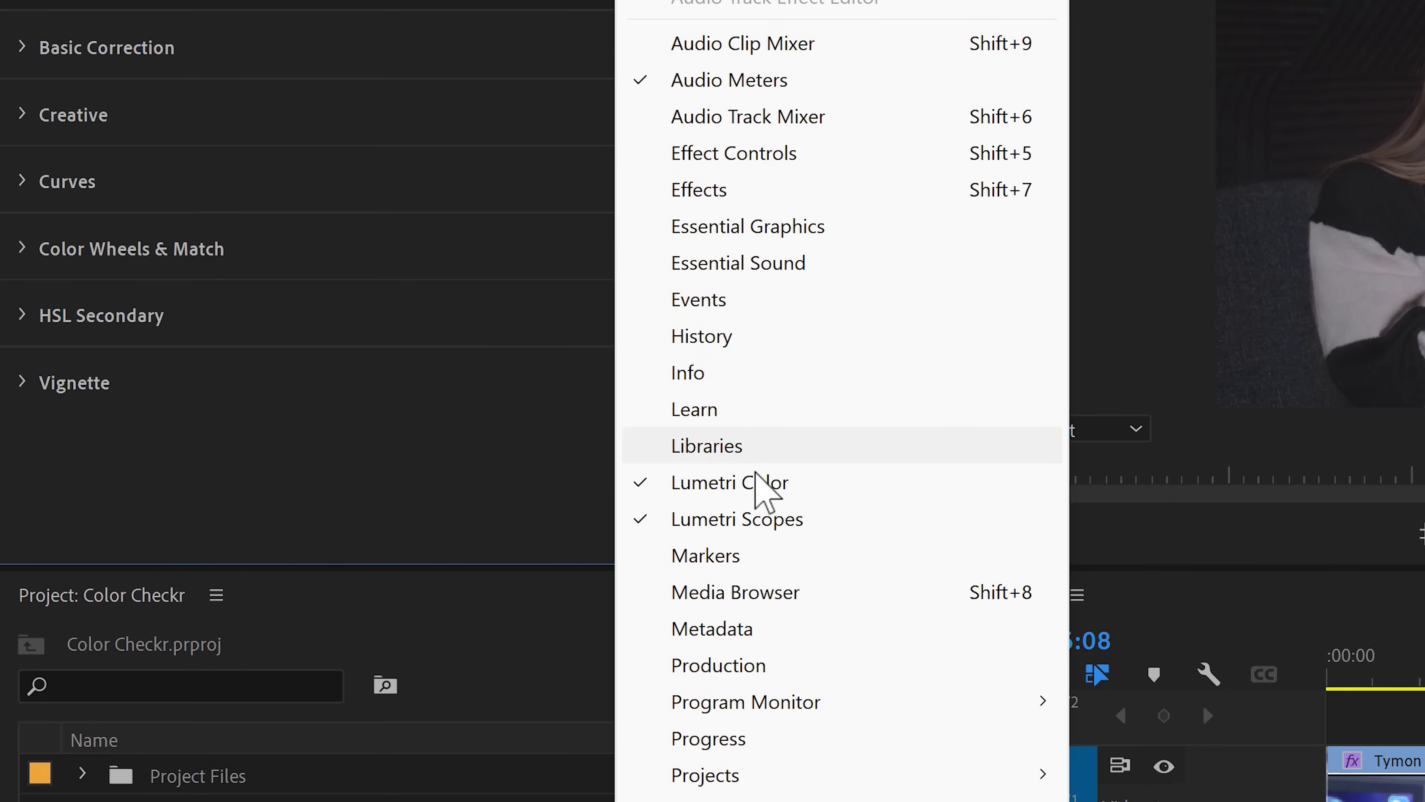
{"action": "left_click", "coordinate": [755, 519]}
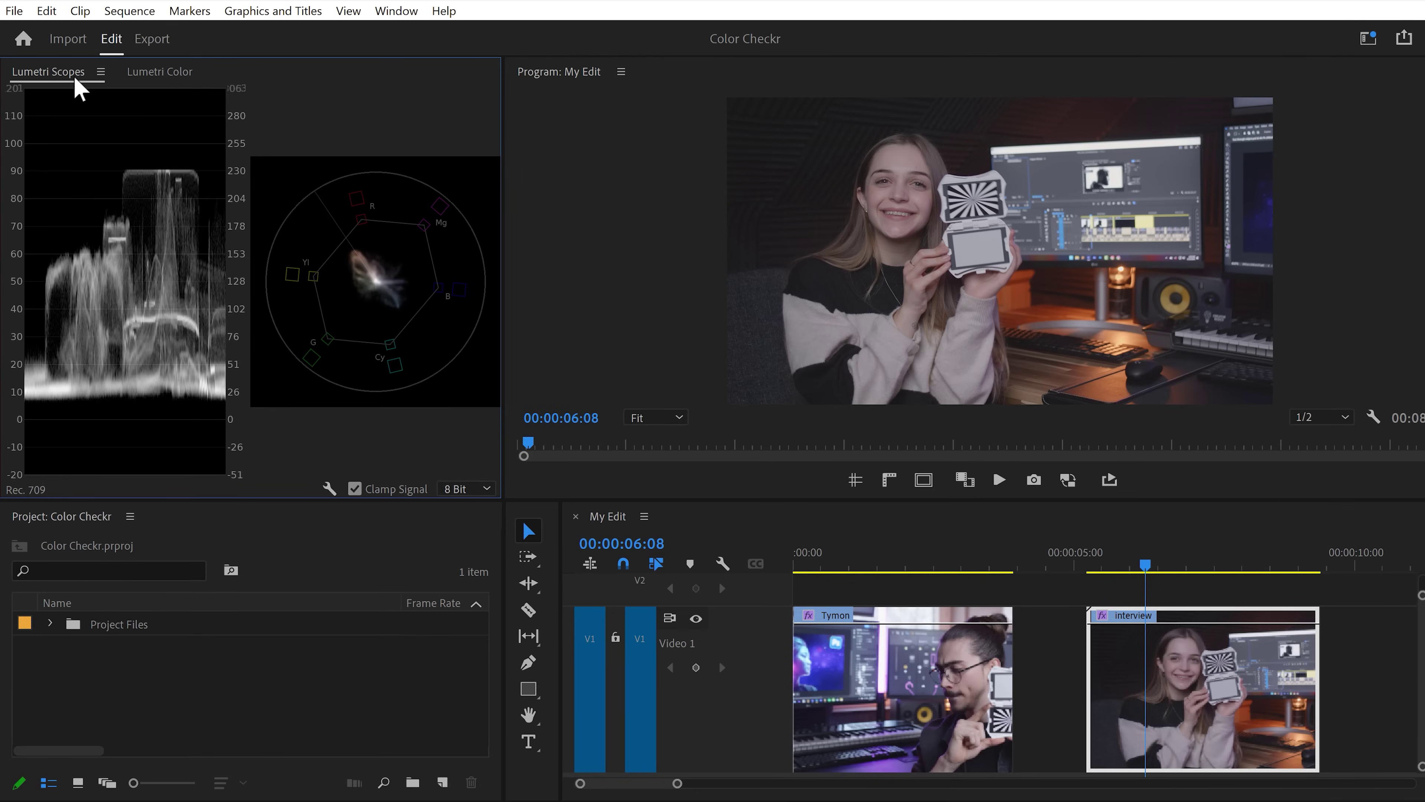
{"action": "left_click_drag", "start_coordinate": [79, 87], "coordinate": [112, 205]}
{"action": "left_click_drag", "start_coordinate": [145, 393], "coordinate": [175, 516]}
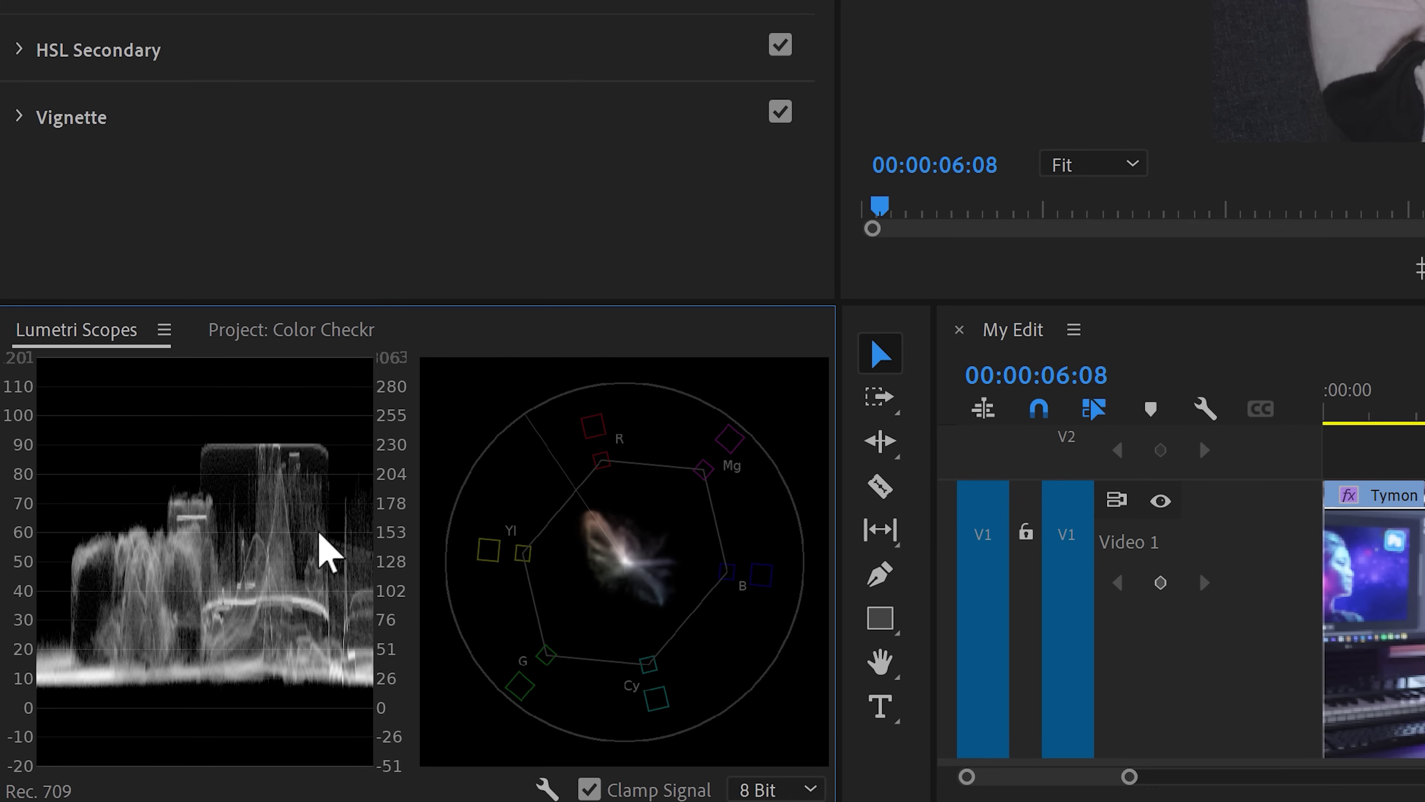
{"action": "right_click", "coordinate": [321, 534]}
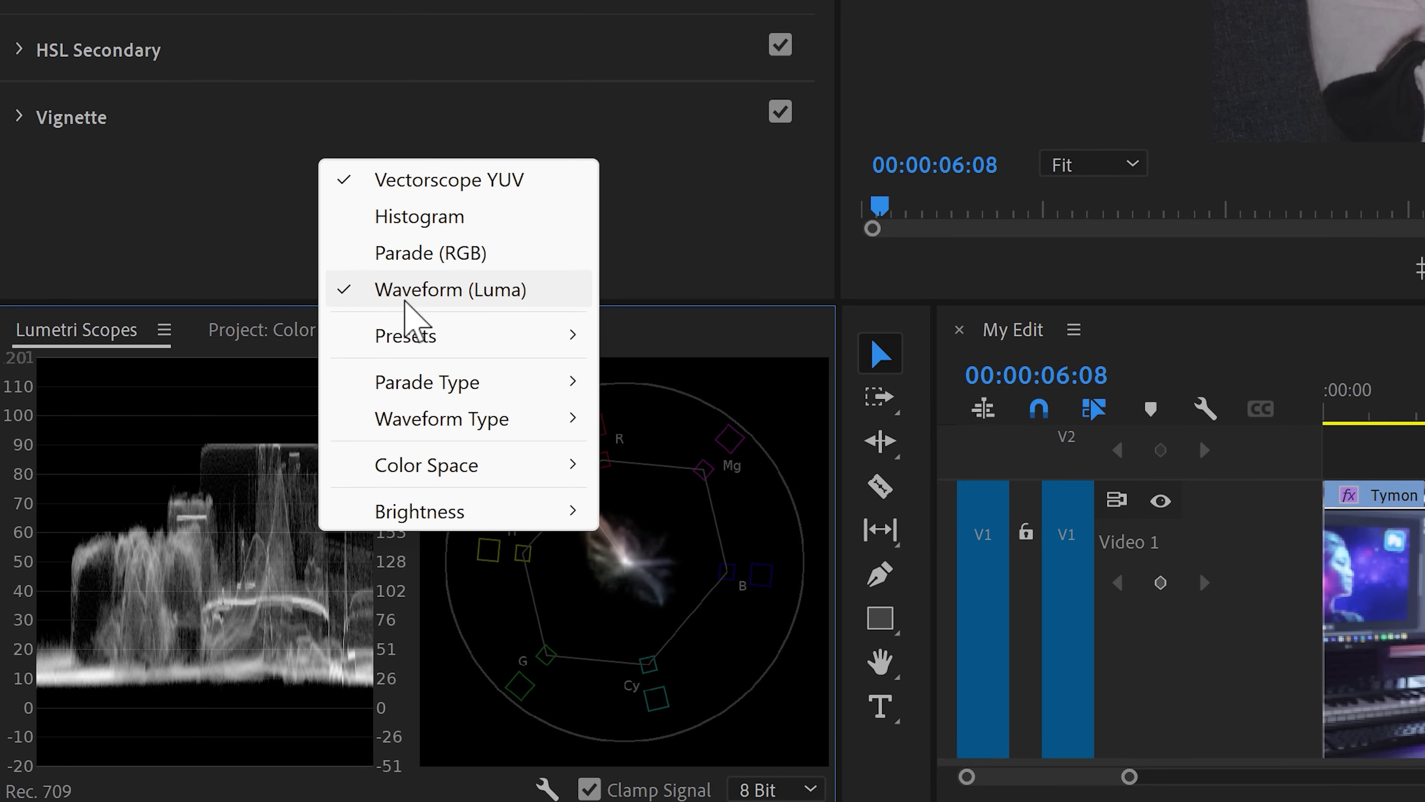
{"action": "left_click", "coordinate": [418, 180]}
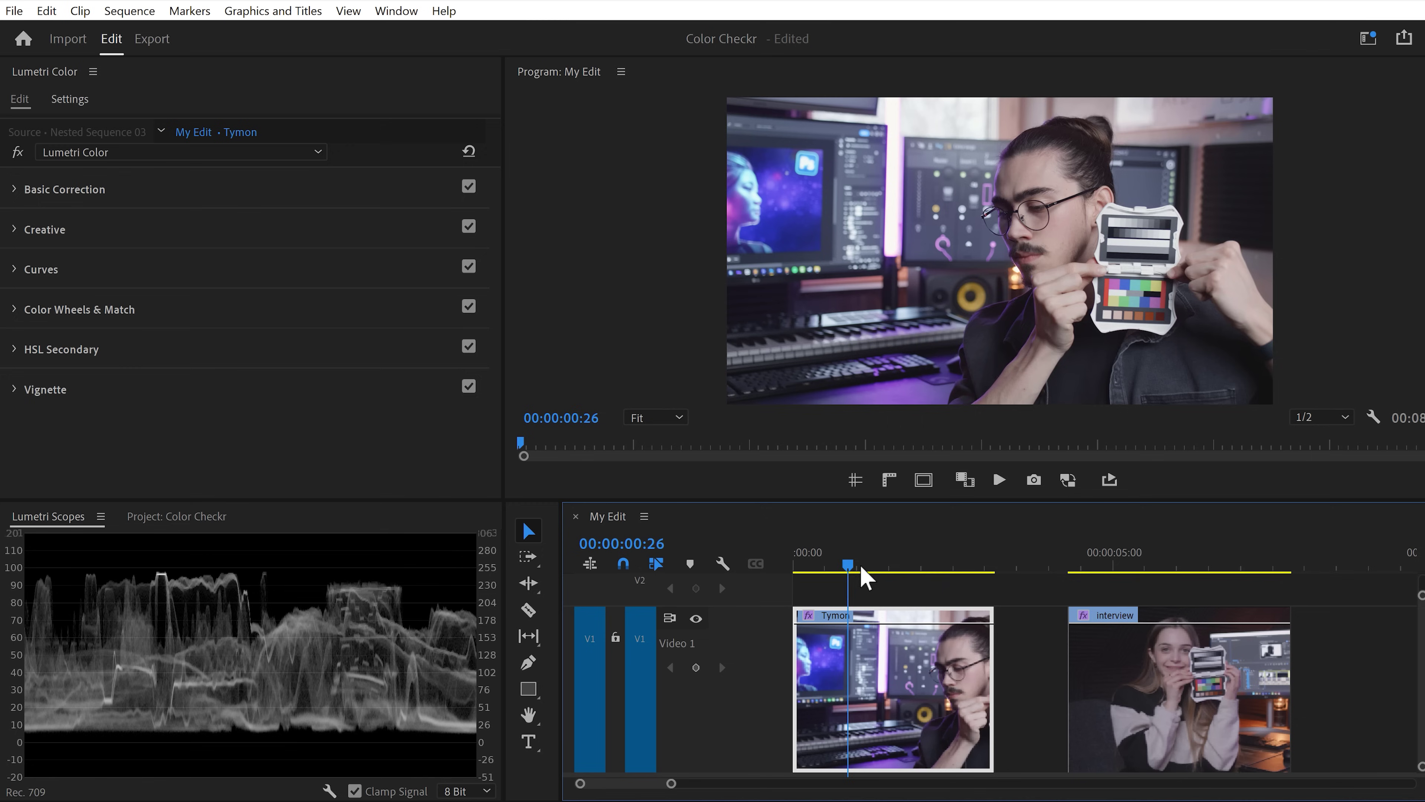
- Draw a four-point opacity mask around the grayscale patches of the color checker in the first clip
{"action": "mouse_move", "coordinate": [859, 565]}
{"action": "left_mouse_down"}
{"action": "mouse_move", "coordinate": [884, 566]}
{"action": "mouse_move", "coordinate": [848, 564]}
{"action": "left_mouse_up"}
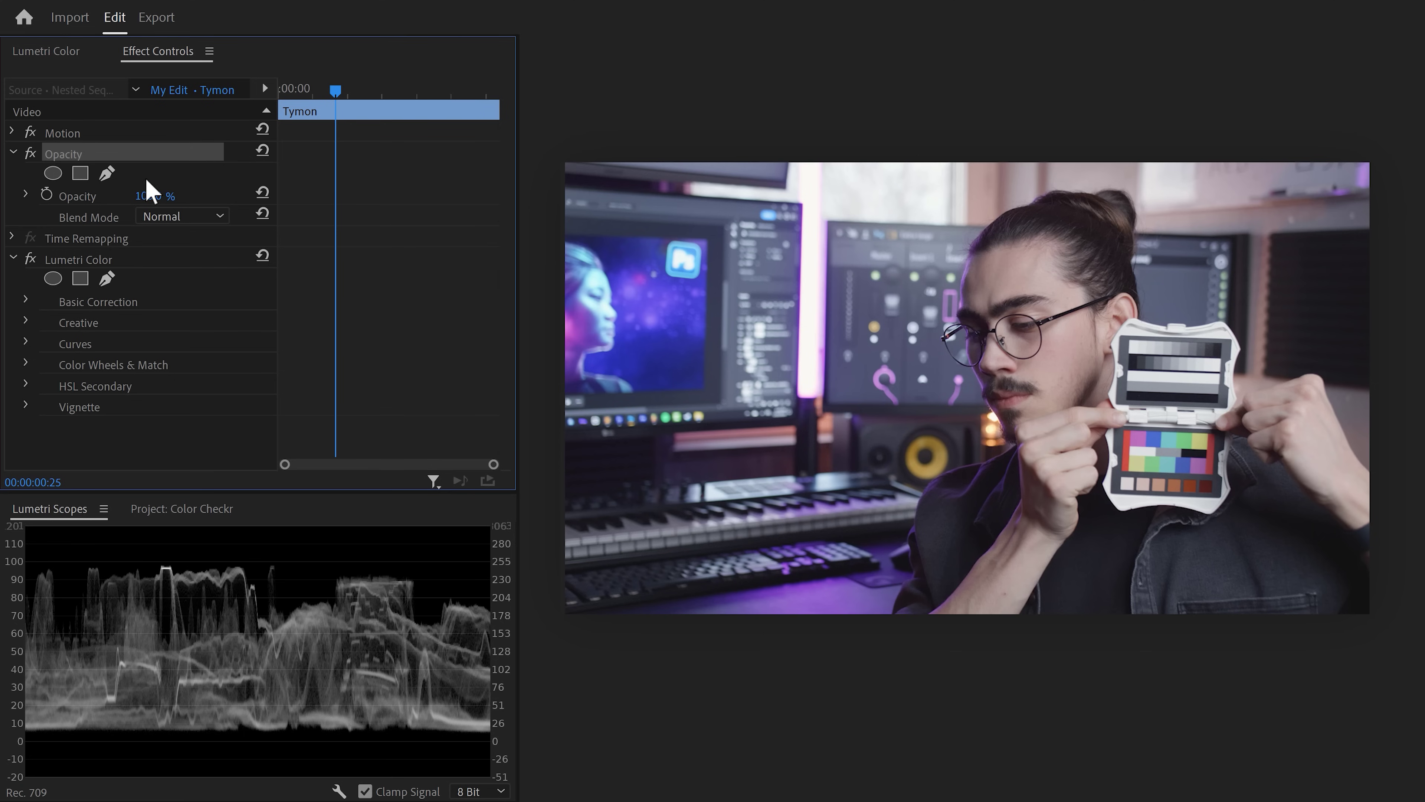
{"action": "left_click", "coordinate": [107, 174]}
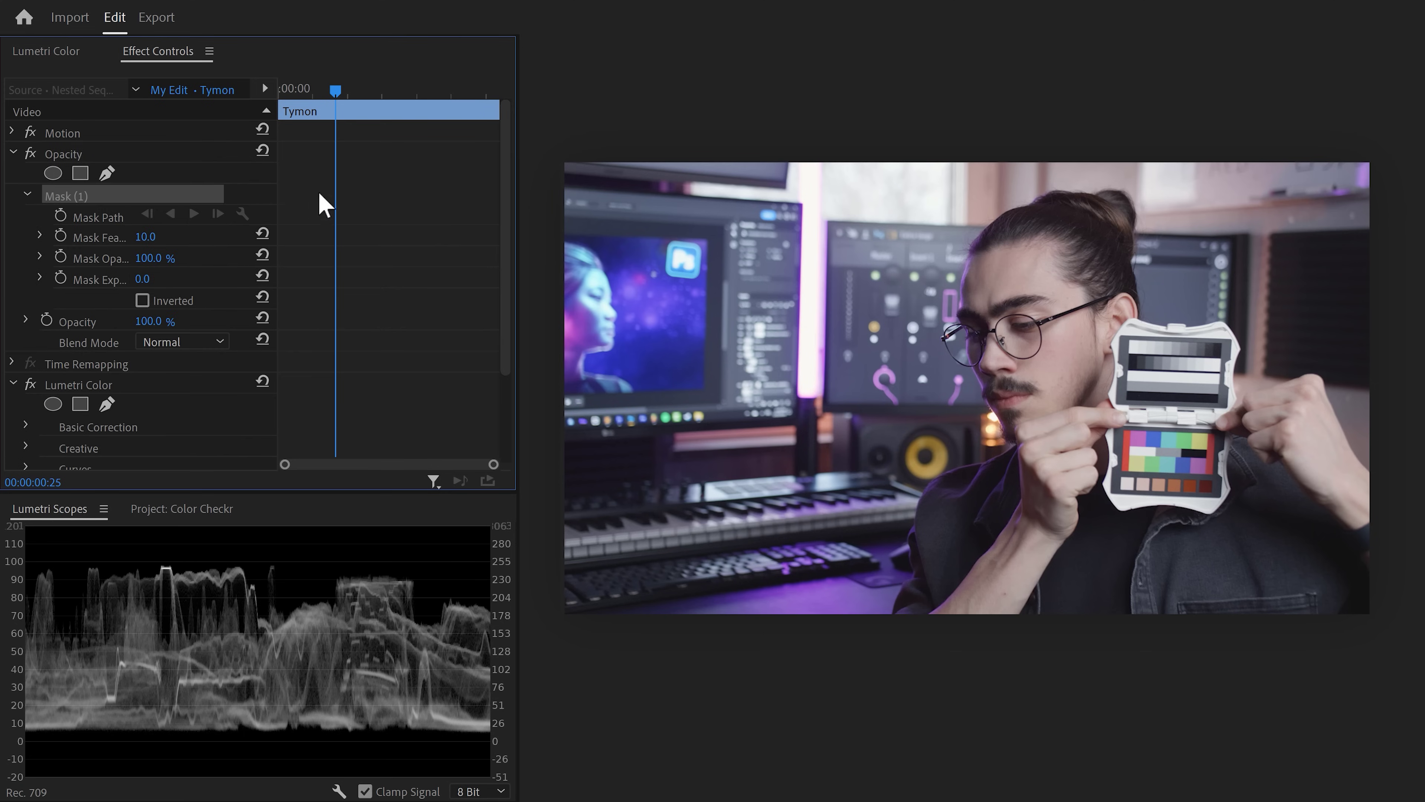
{"action": "left_click", "coordinate": [1124, 398]}
{"action": "left_click", "coordinate": [1129, 336]}
{"action": "left_click", "coordinate": [1224, 341]}
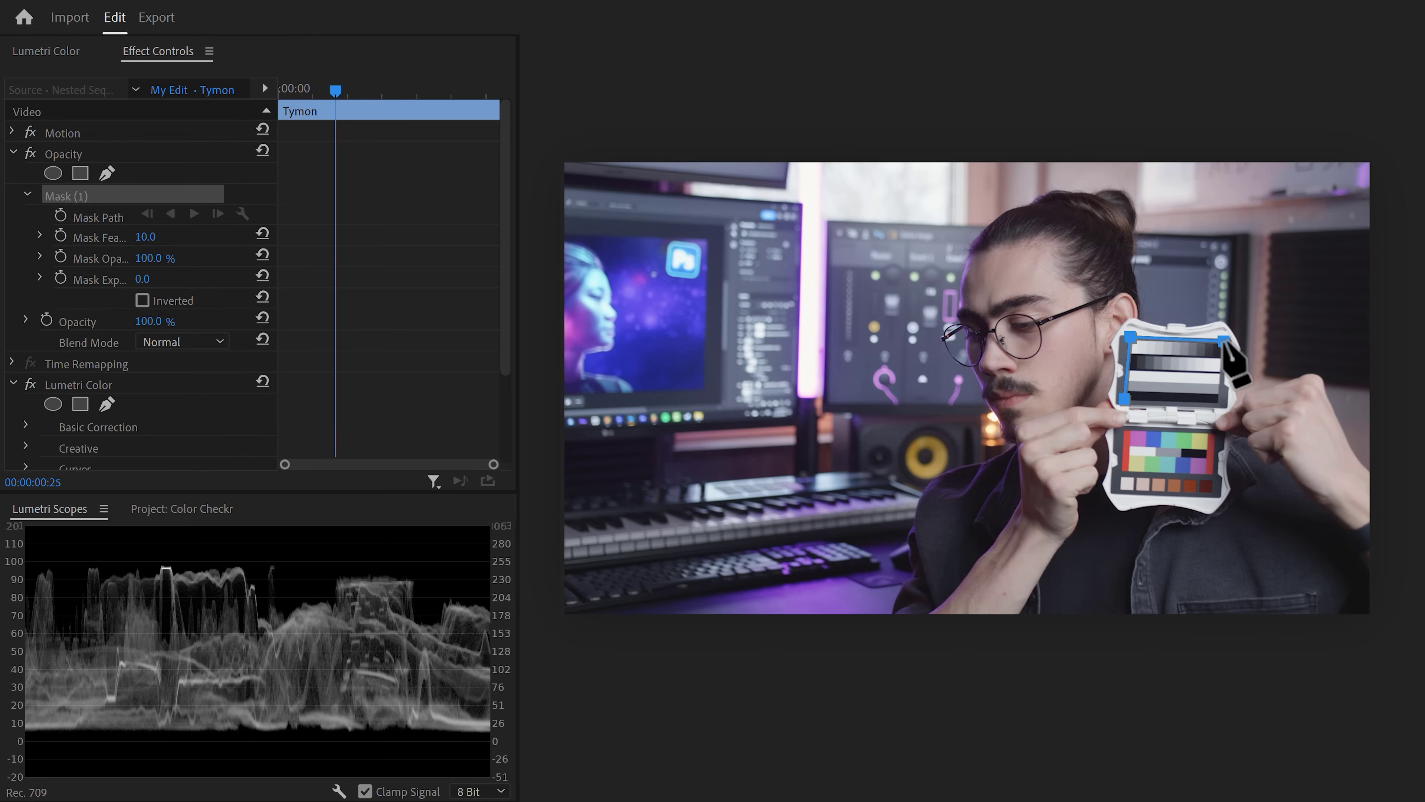
{"action": "left_click", "coordinate": [1219, 404]}
{"action": "left_click", "coordinate": [1124, 398]}
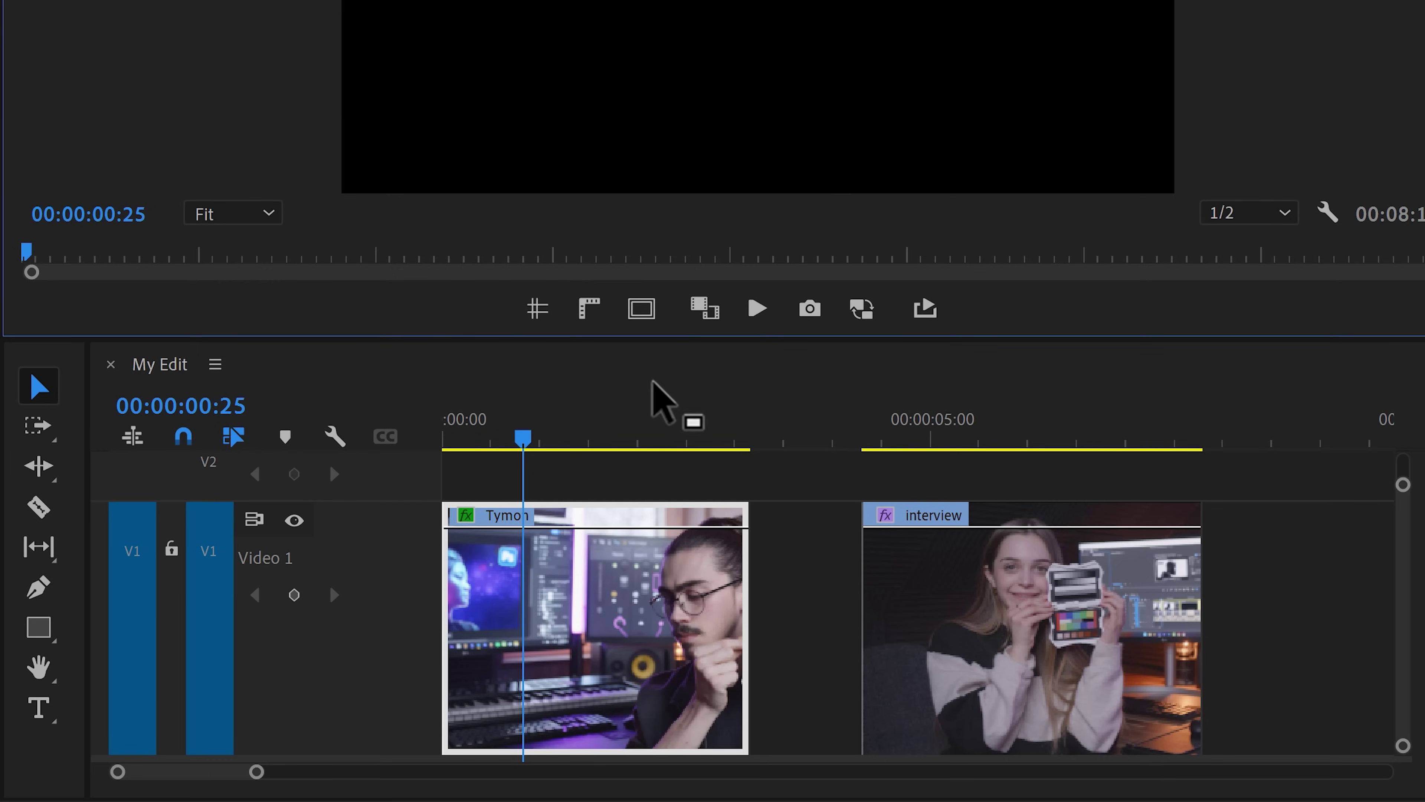
- Draw a four-point opacity mask around the grayscale patches of the color checker in the interview clip
{"action": "left_click_drag", "start_coordinate": [535, 433], "coordinate": [955, 471]}
{"action": "left_click", "coordinate": [948, 631]}
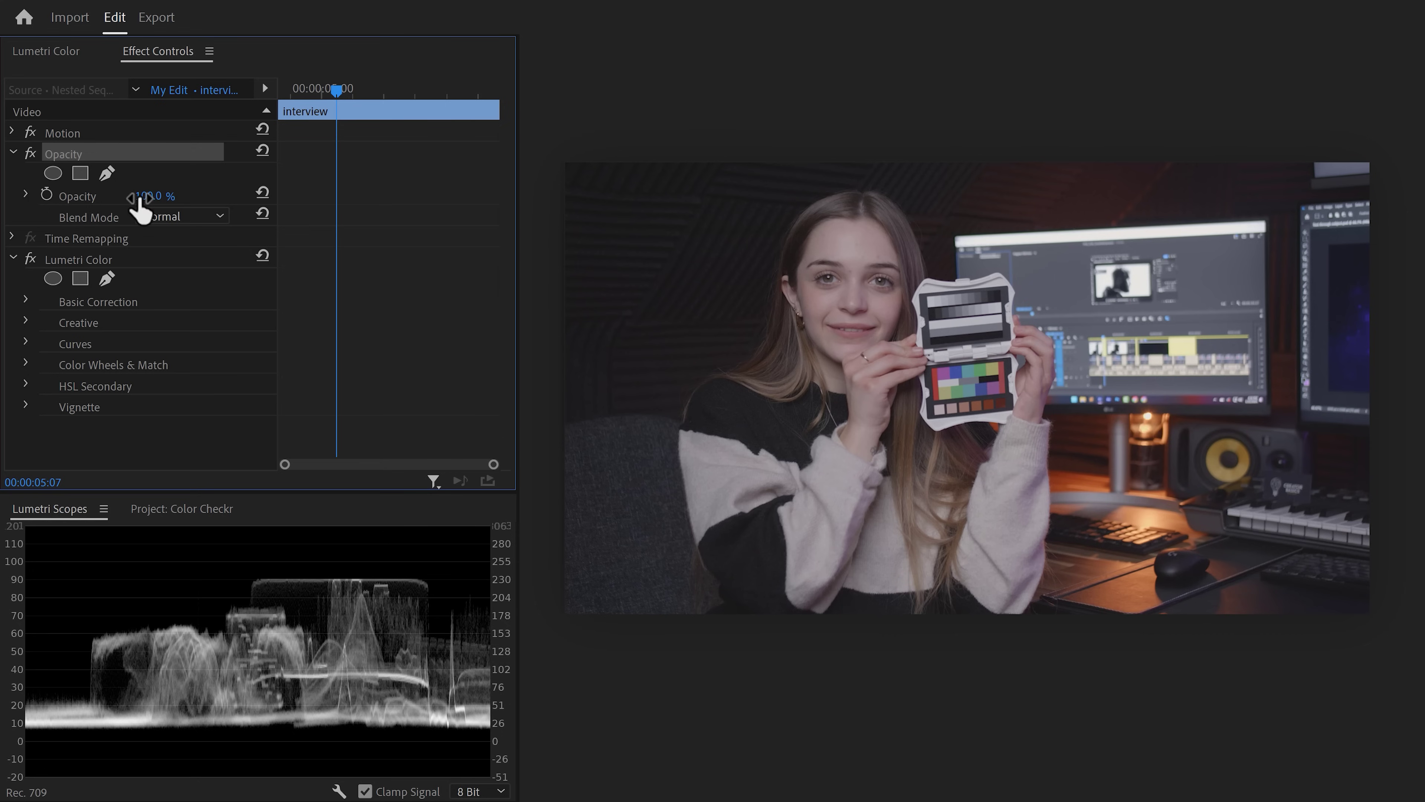
{"action": "left_click", "coordinate": [156, 194]}
{"action": "left_click", "coordinate": [929, 344]}
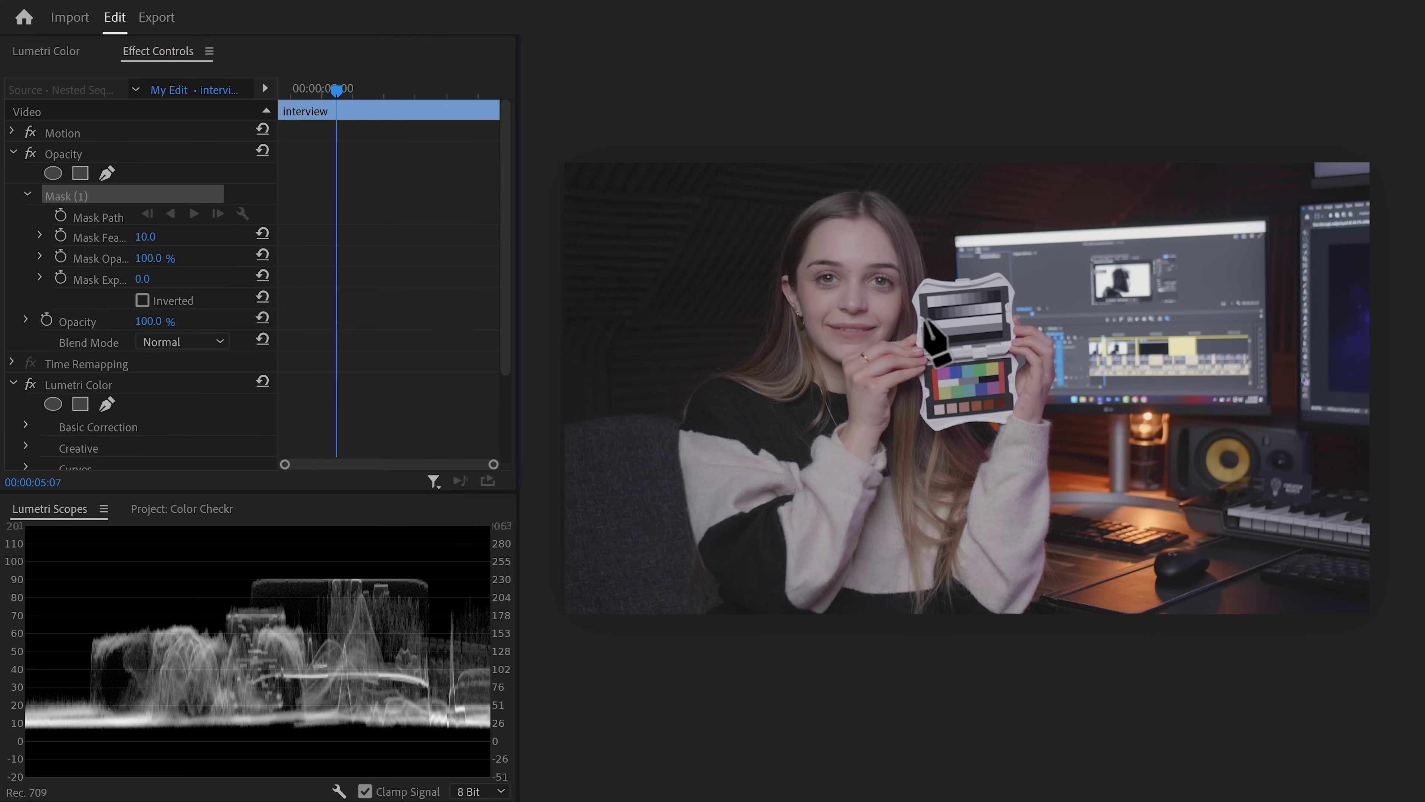
{"action": "left_click", "coordinate": [924, 294]}
{"action": "left_click", "coordinate": [1005, 337]}
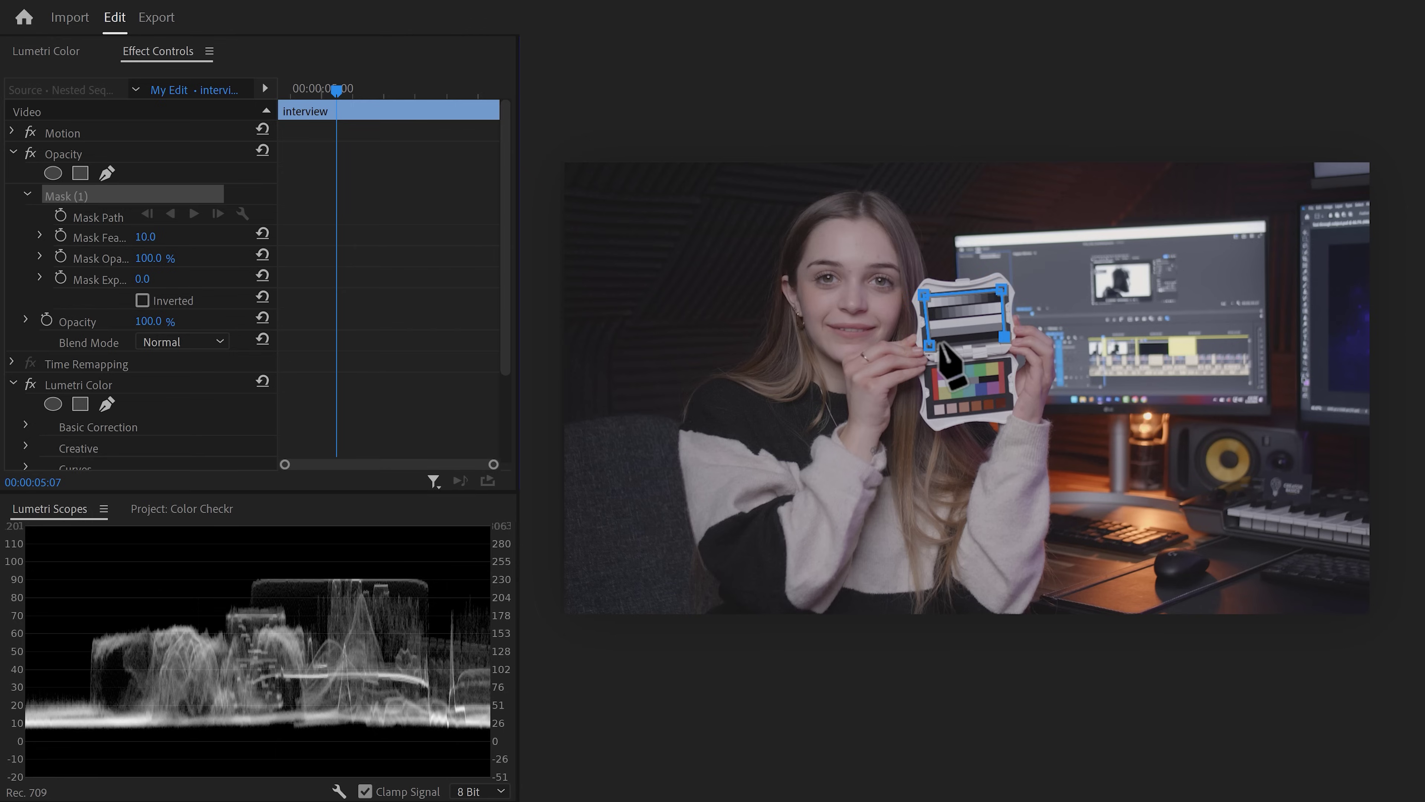
{"action": "left_click", "coordinate": [928, 344]}
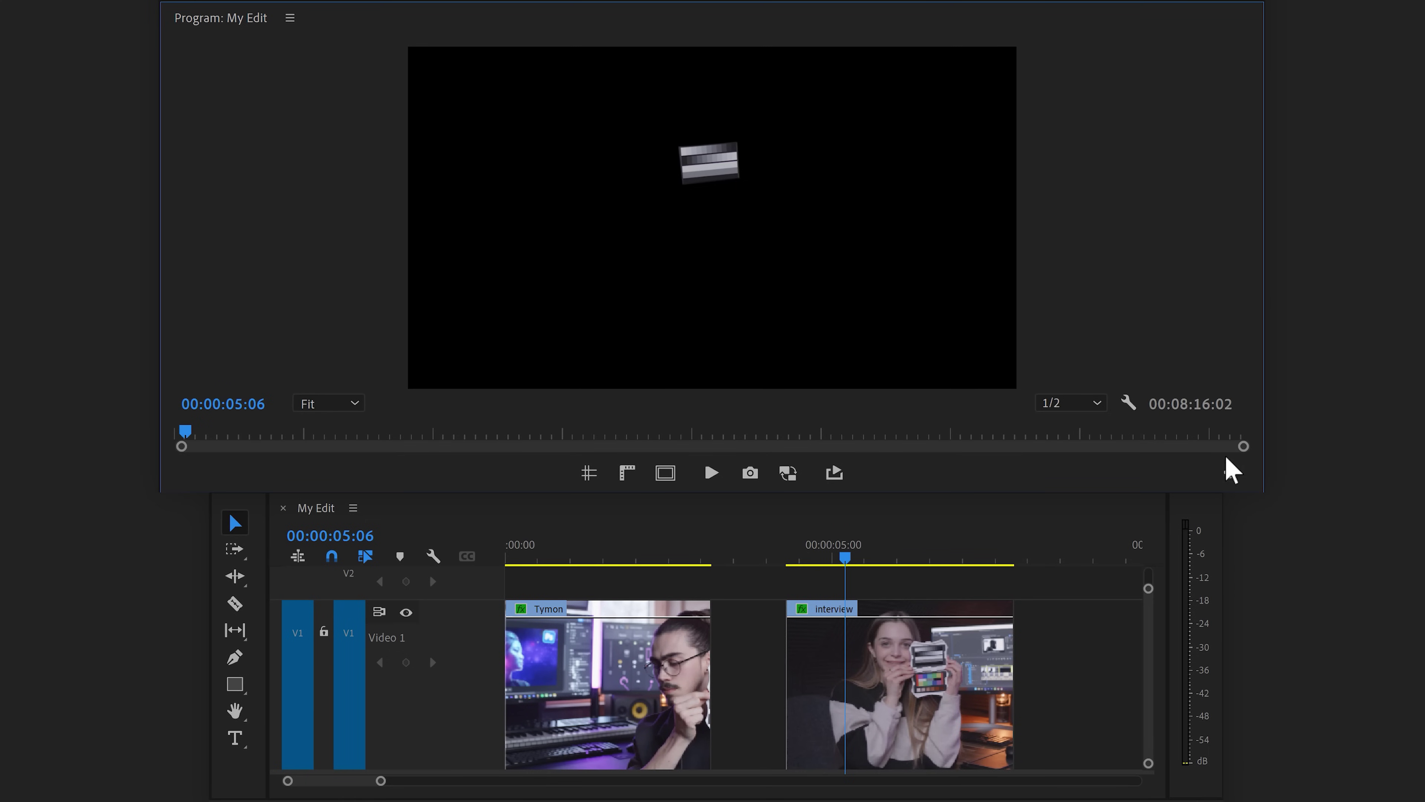
- Add the Comparison View control to the Program monitor and turn on the comparison view
{"action": "left_click", "coordinate": [1229, 474]}
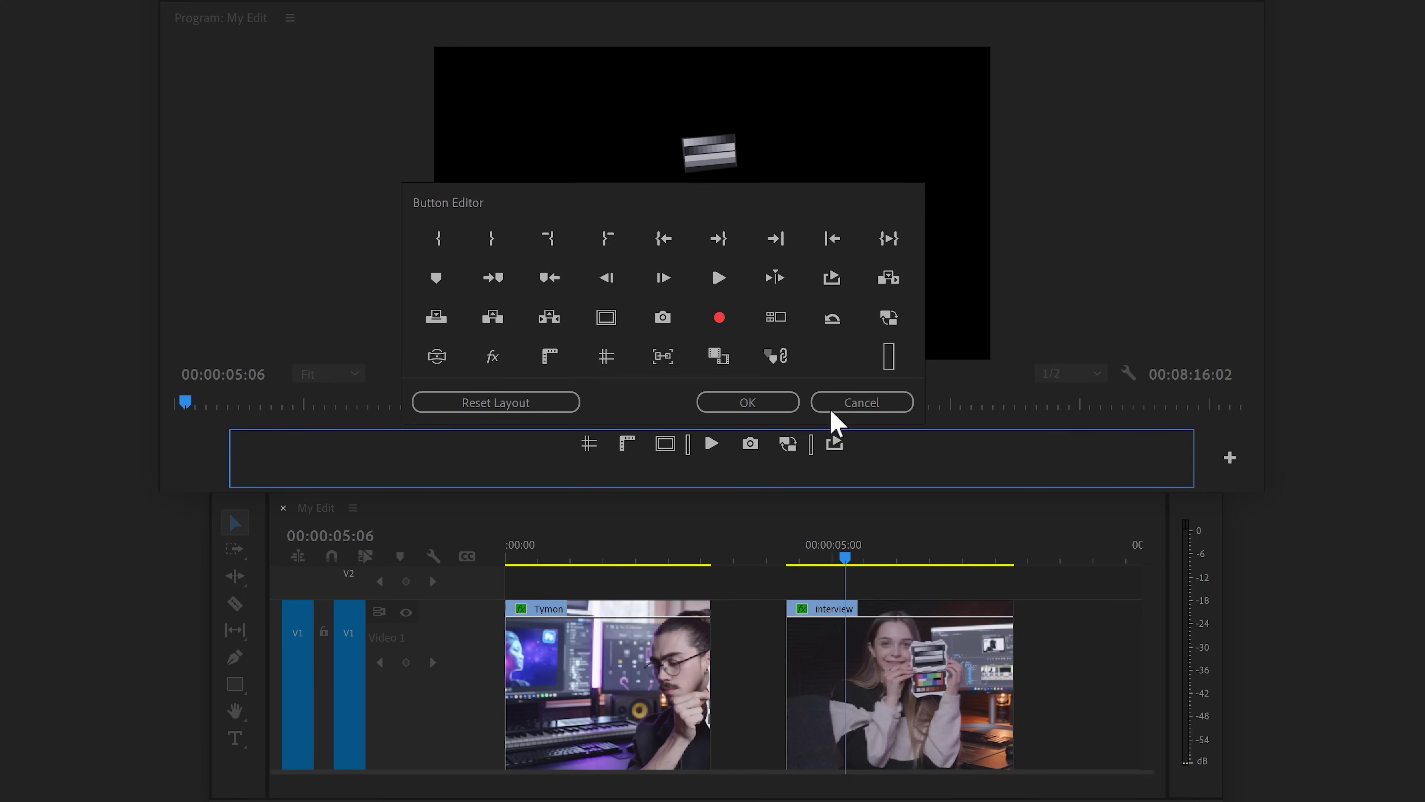
{"action": "left_click_drag", "start_coordinate": [721, 357], "coordinate": [564, 447]}
{"action": "left_click", "coordinate": [732, 403]}
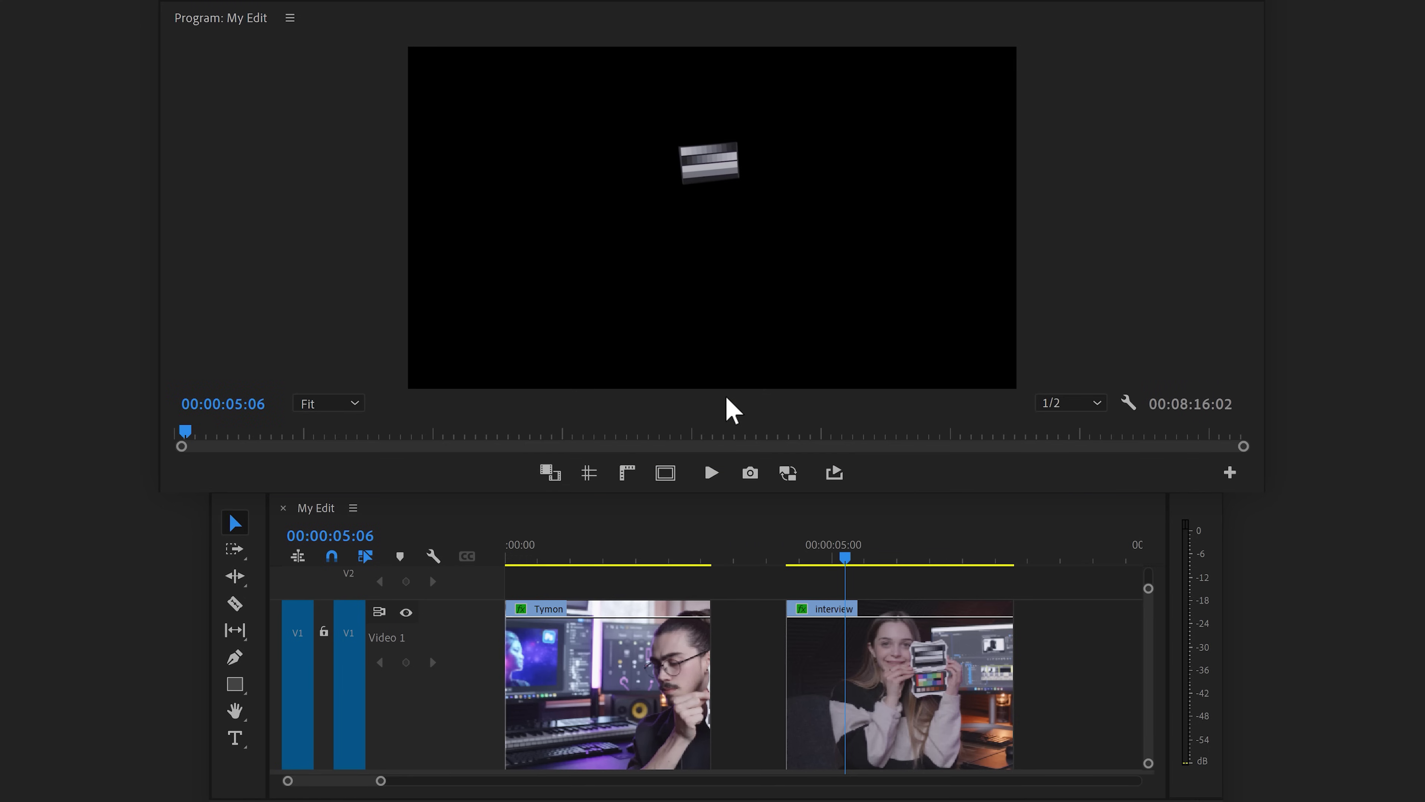
{"action": "left_click", "coordinate": [549, 472]}
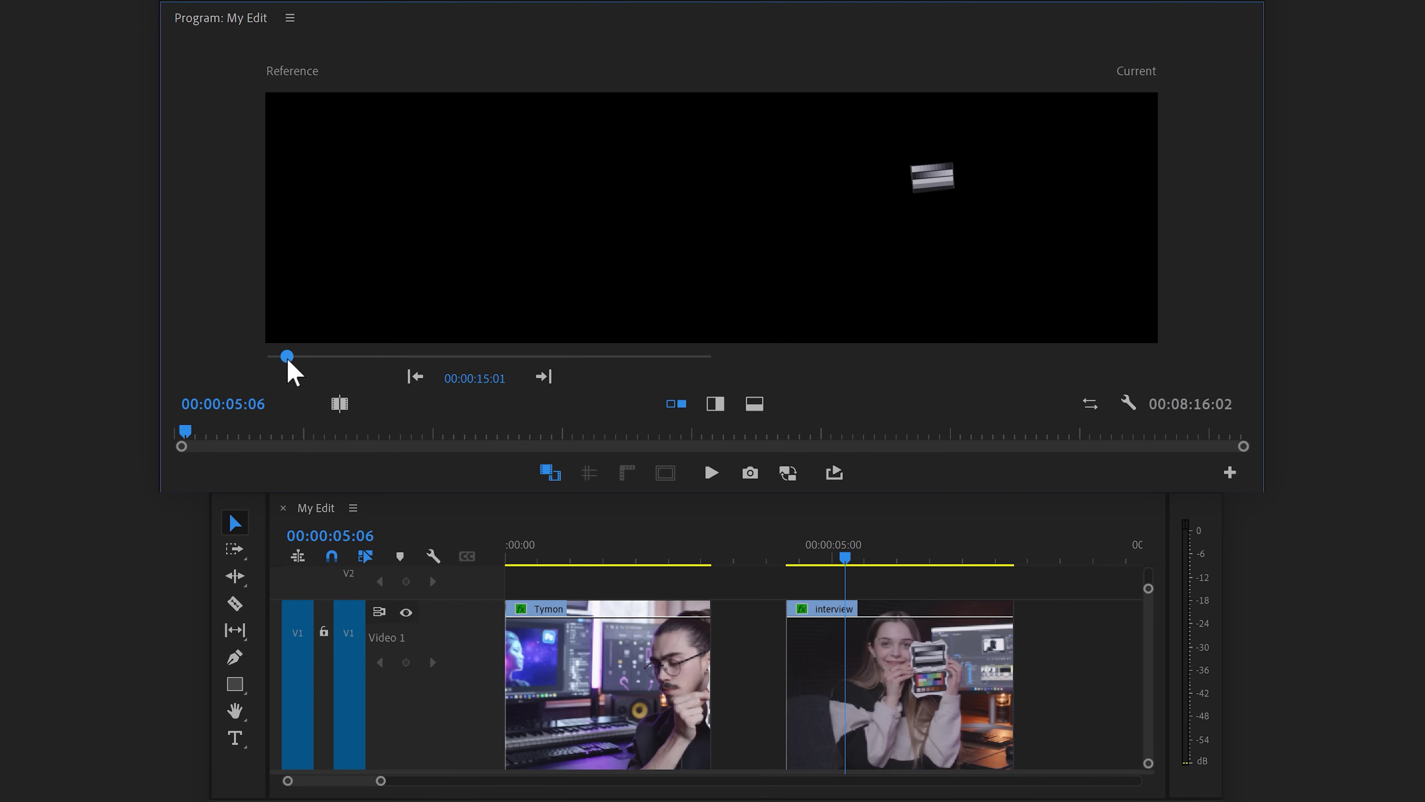
- Set the comparison reference to the first clip at 00:00:00:00 and try the vertical and horizontal split layouts
{"action": "left_click_drag", "start_coordinate": [285, 362], "coordinate": [279, 362]}
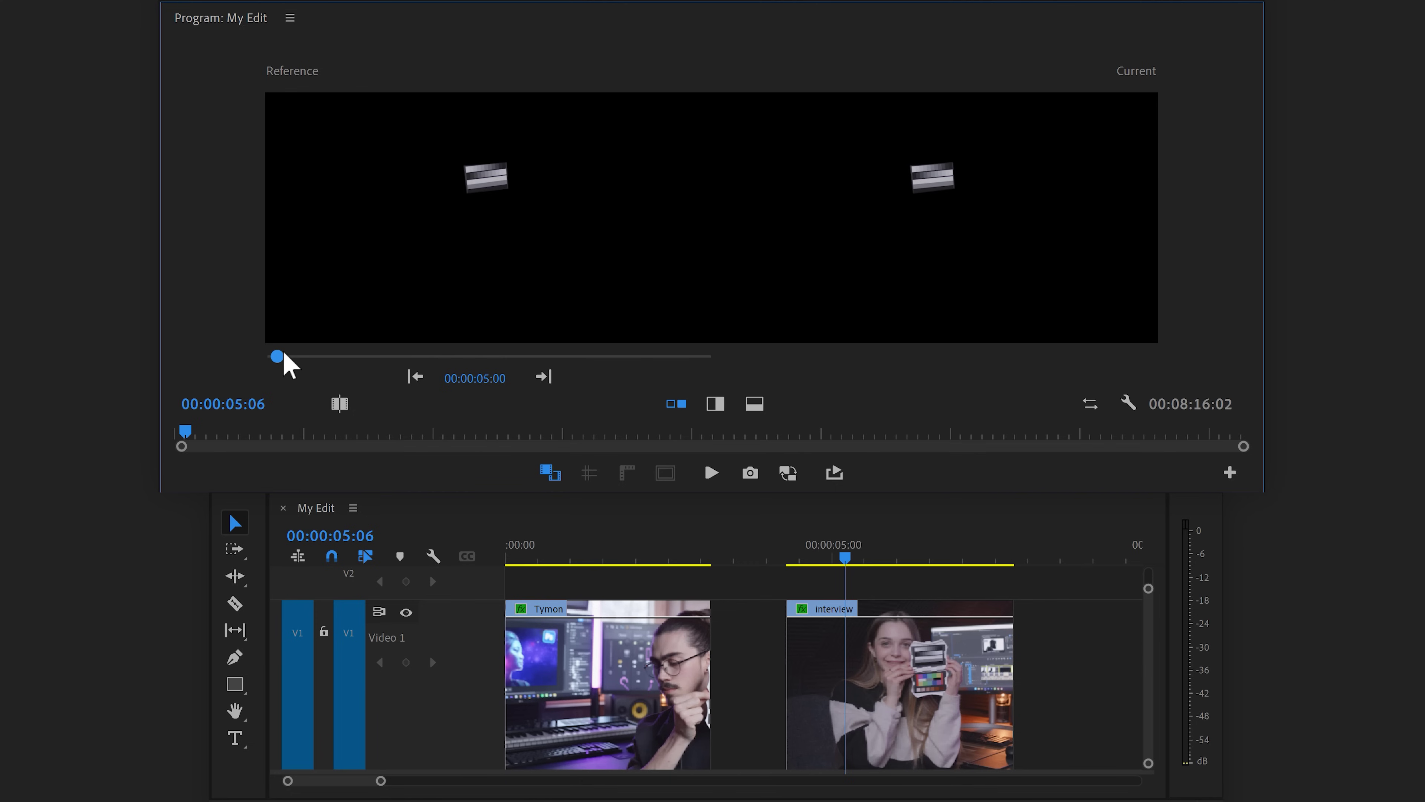
{"action": "left_click", "coordinate": [718, 405]}
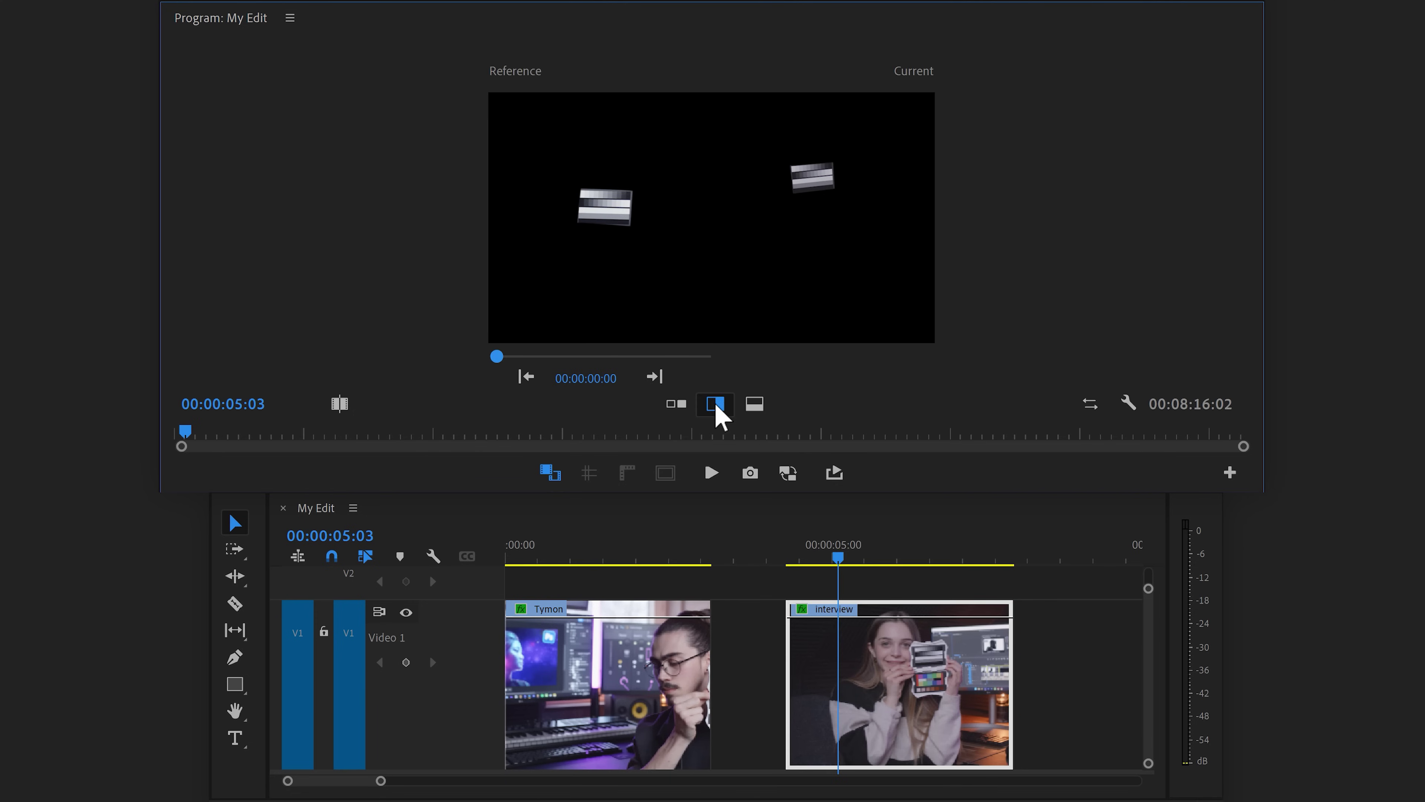
{"action": "left_click", "coordinate": [752, 406]}
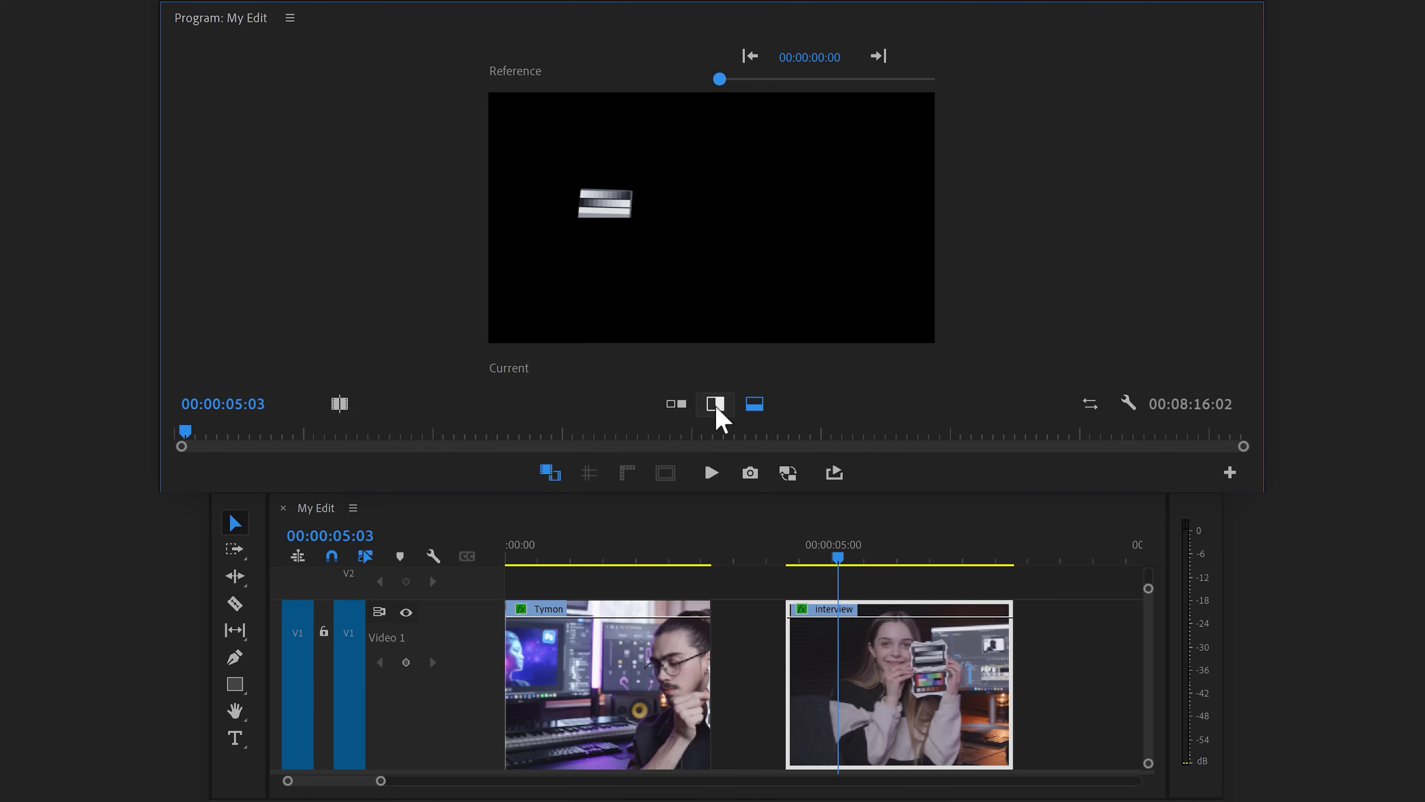
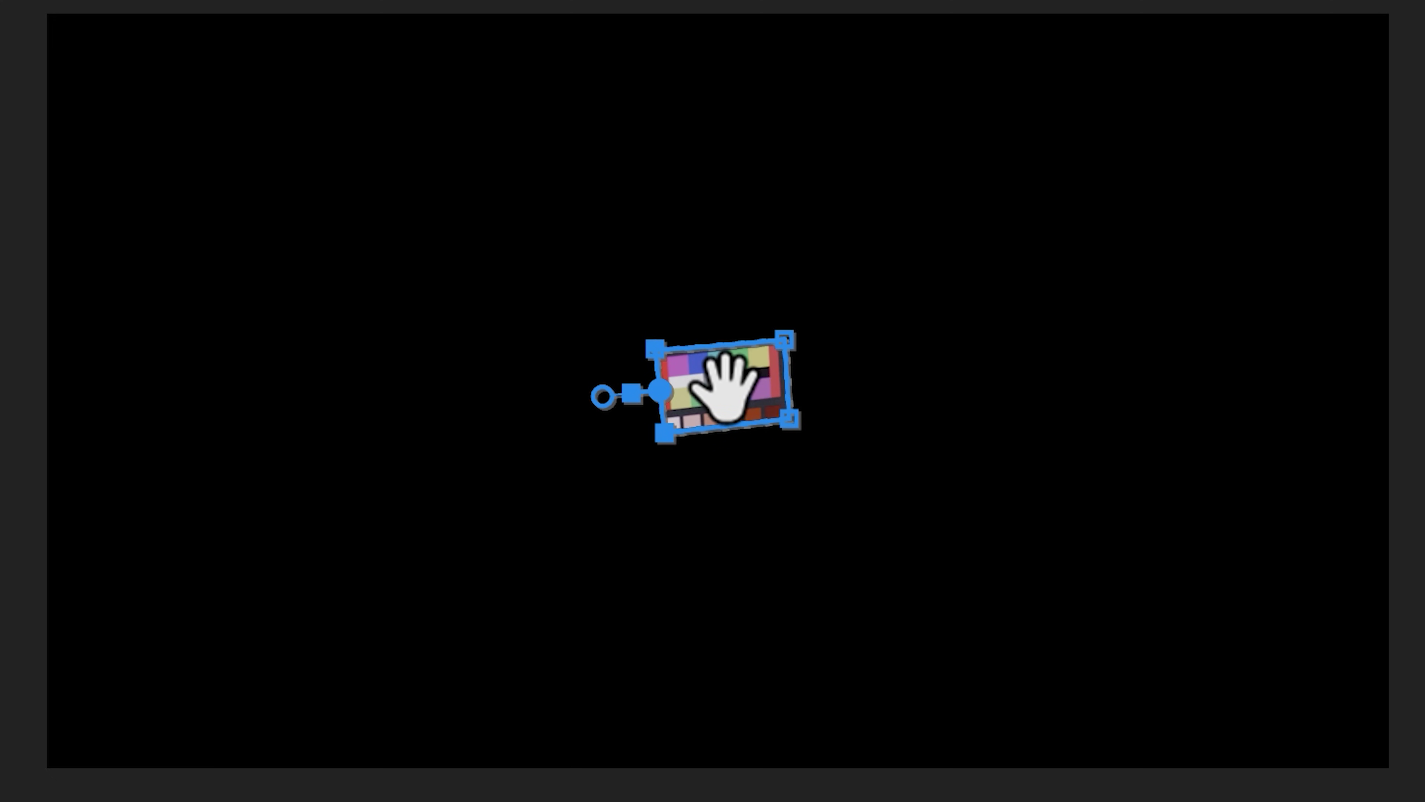
- Finish repositioning the interview clip's opacity mask over the color patches of the color checker
{"action": "left_click", "coordinate": [360, 766]}
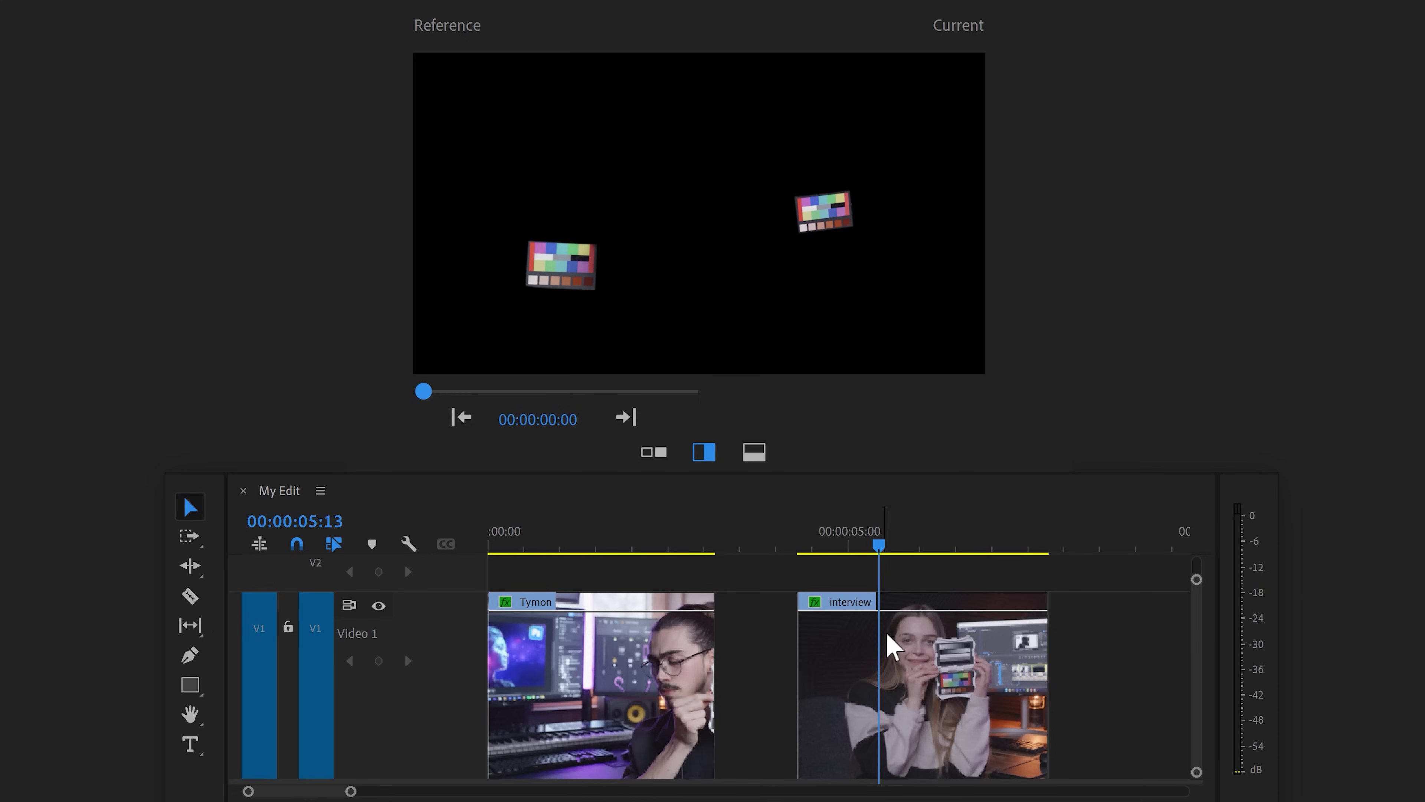
- Sample a skin-tone patch of the interview clip's color checker as the HSL Secondary key color
{"action": "left_click", "coordinate": [898, 682]}
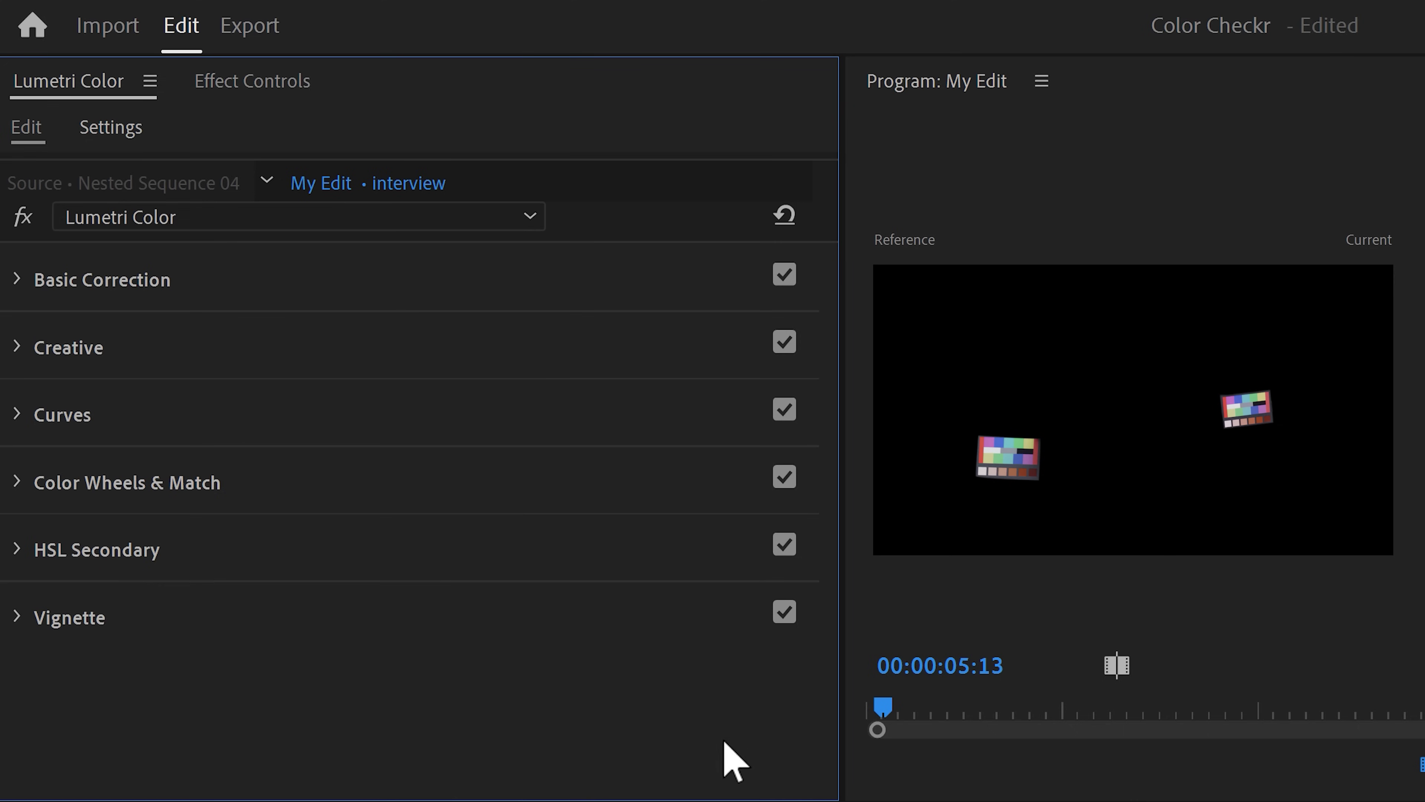
{"action": "left_click", "coordinate": [21, 550]}
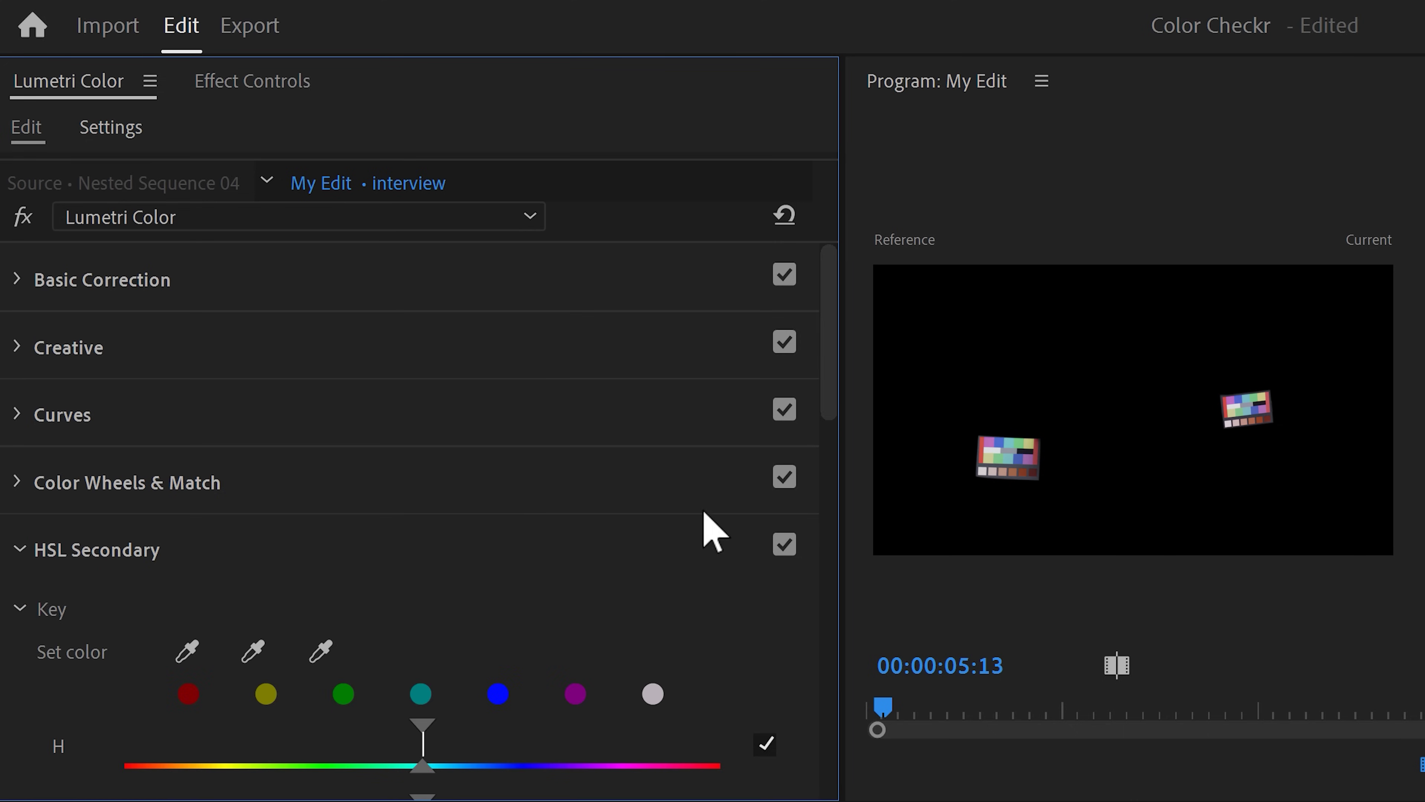
{"action": "left_click_drag", "start_coordinate": [823, 396], "coordinate": [819, 481]}
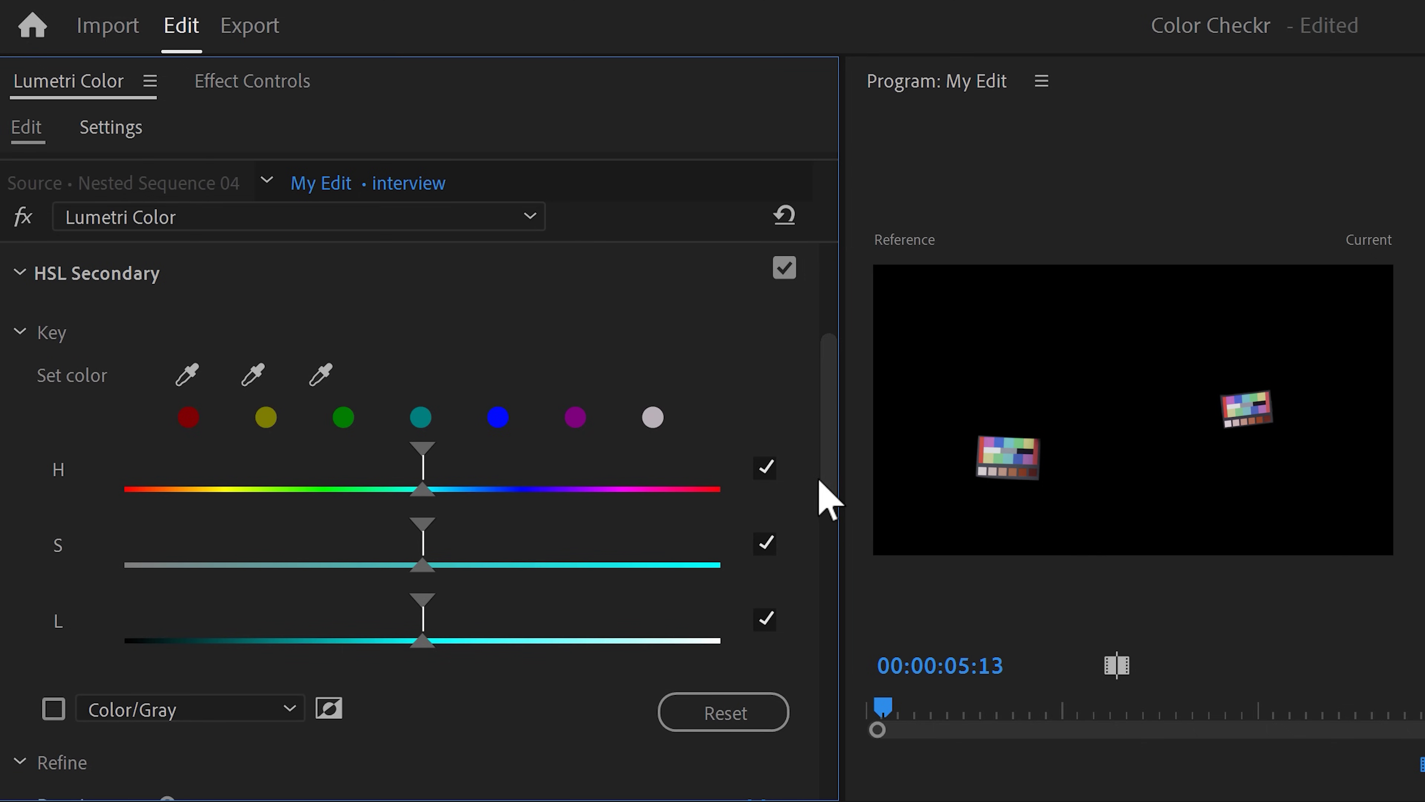
{"action": "left_click", "coordinate": [187, 374]}
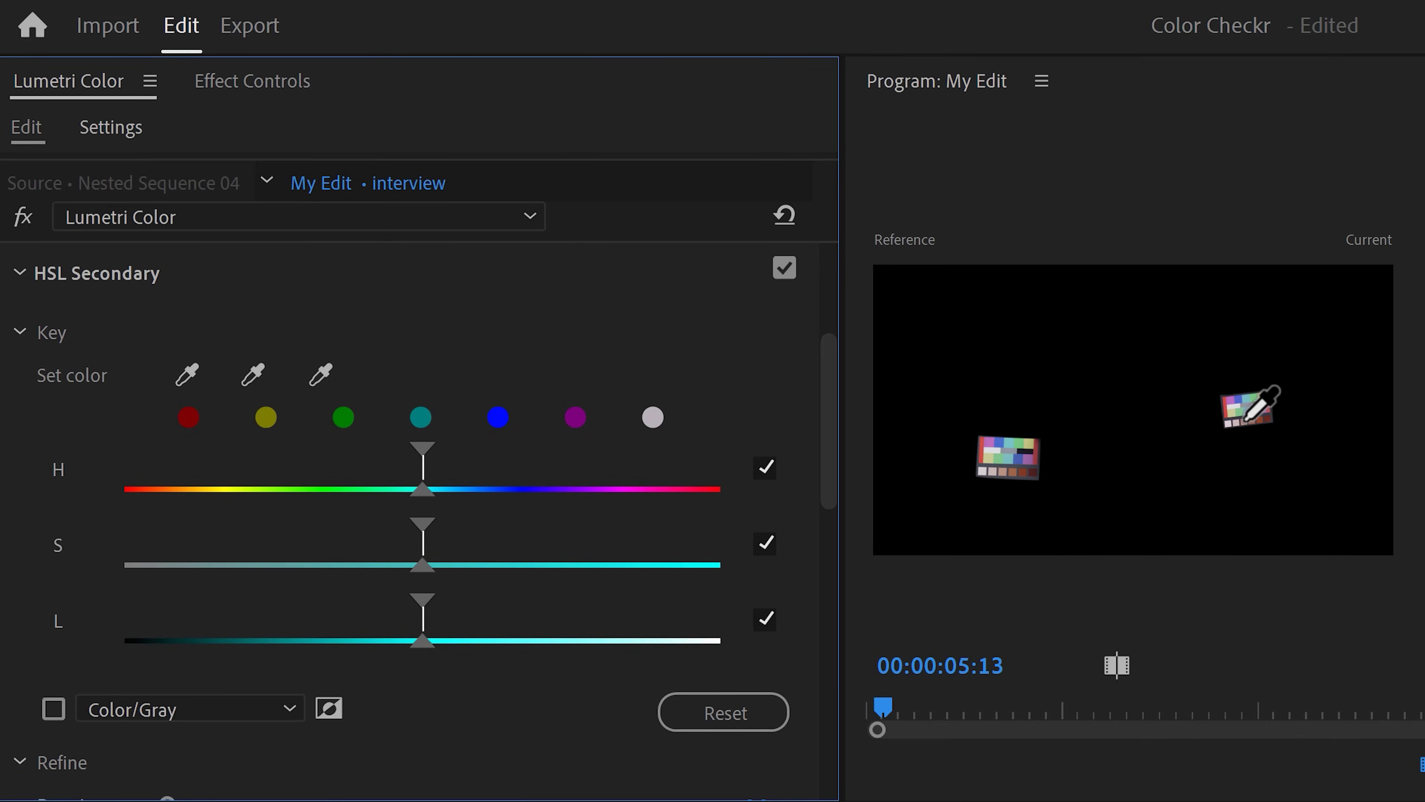
{"action": "left_click", "coordinate": [1245, 419]}
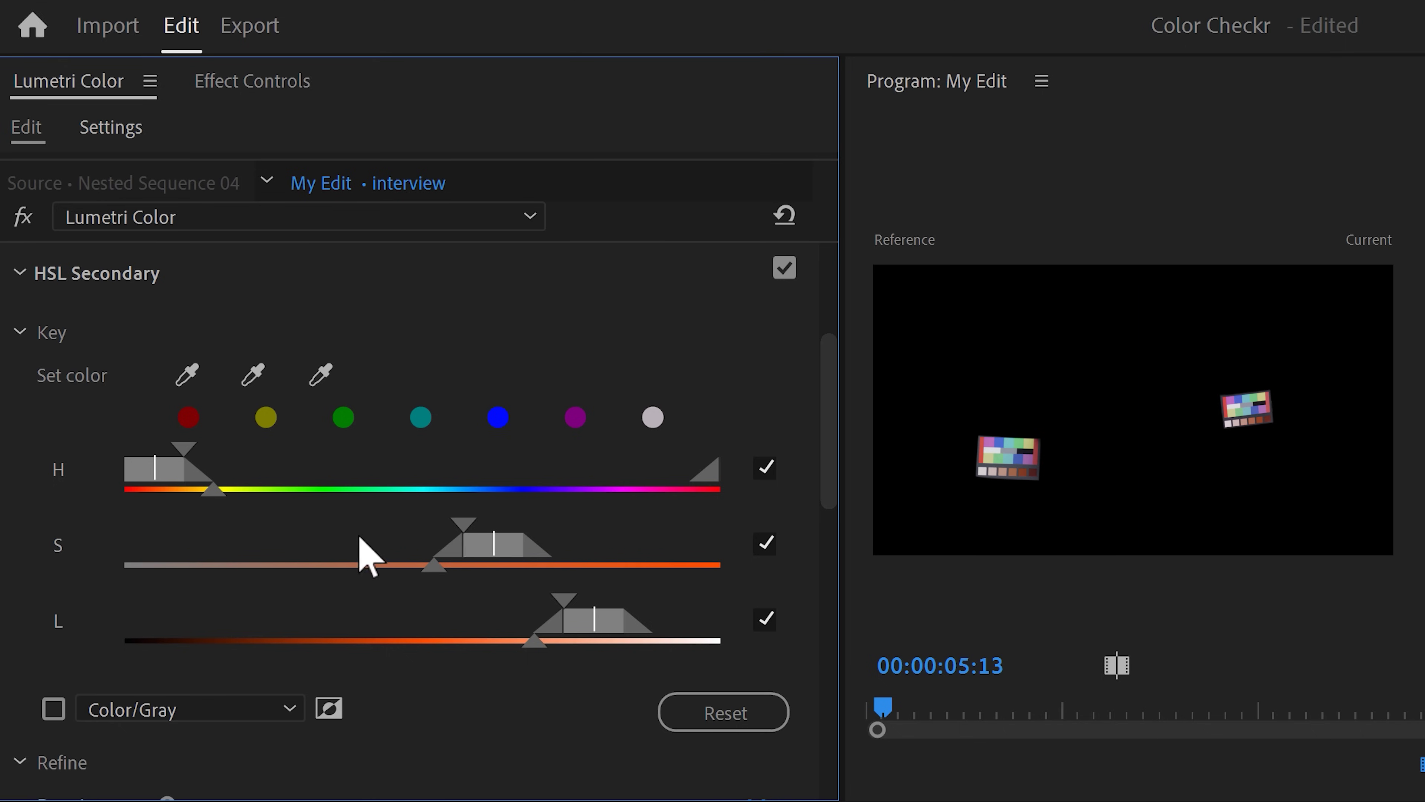
- Widen the key's saturation and luminance ranges fully, shift its hue range toward red, and enable the Color/Gray mask
{"action": "left_click_drag", "start_coordinate": [358, 536], "coordinate": [341, 540]}
{"action": "left_click_drag", "start_coordinate": [532, 640], "coordinate": [125, 640]}
{"action": "left_click_drag", "start_coordinate": [259, 543], "coordinate": [241, 542]}
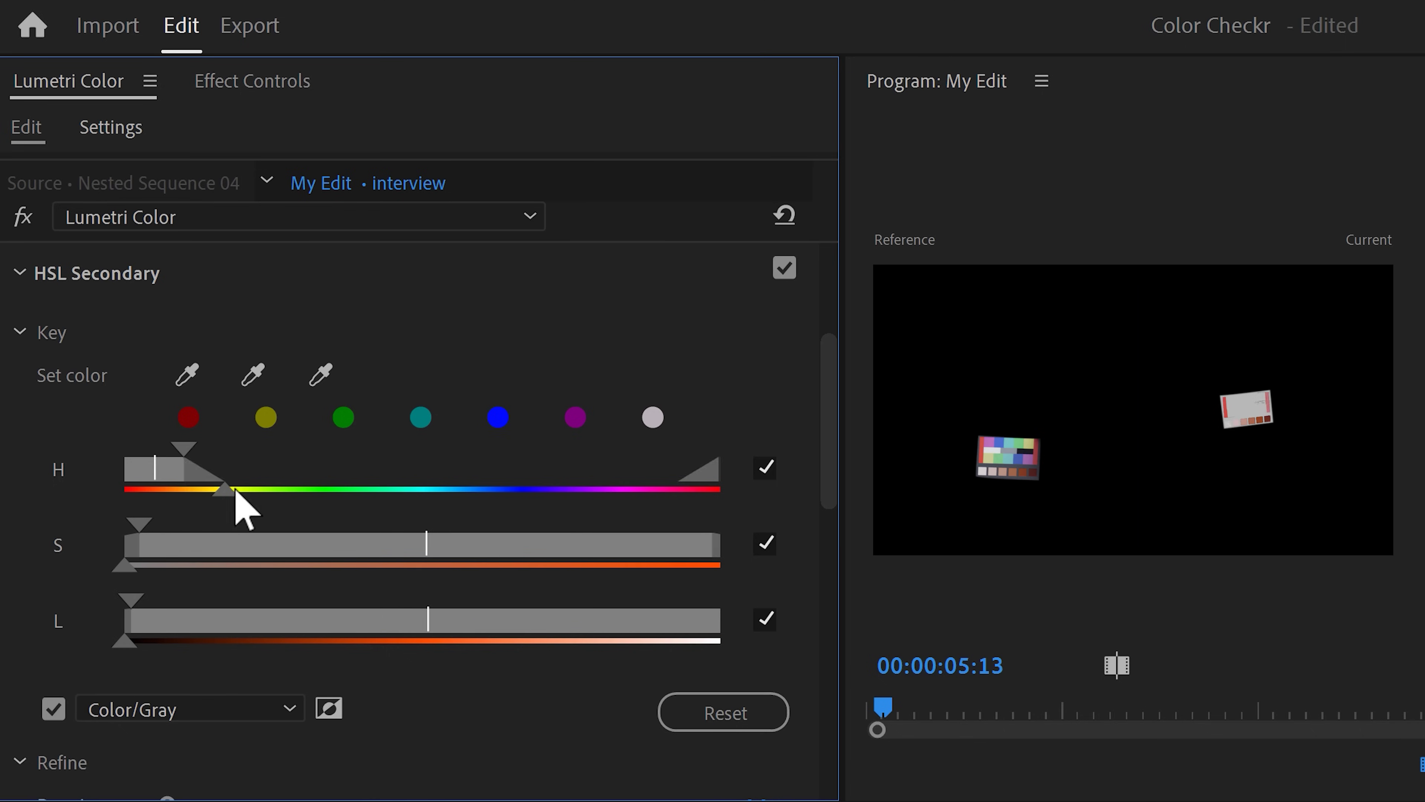
{"action": "left_click_drag", "start_coordinate": [160, 472], "coordinate": [145, 473]}
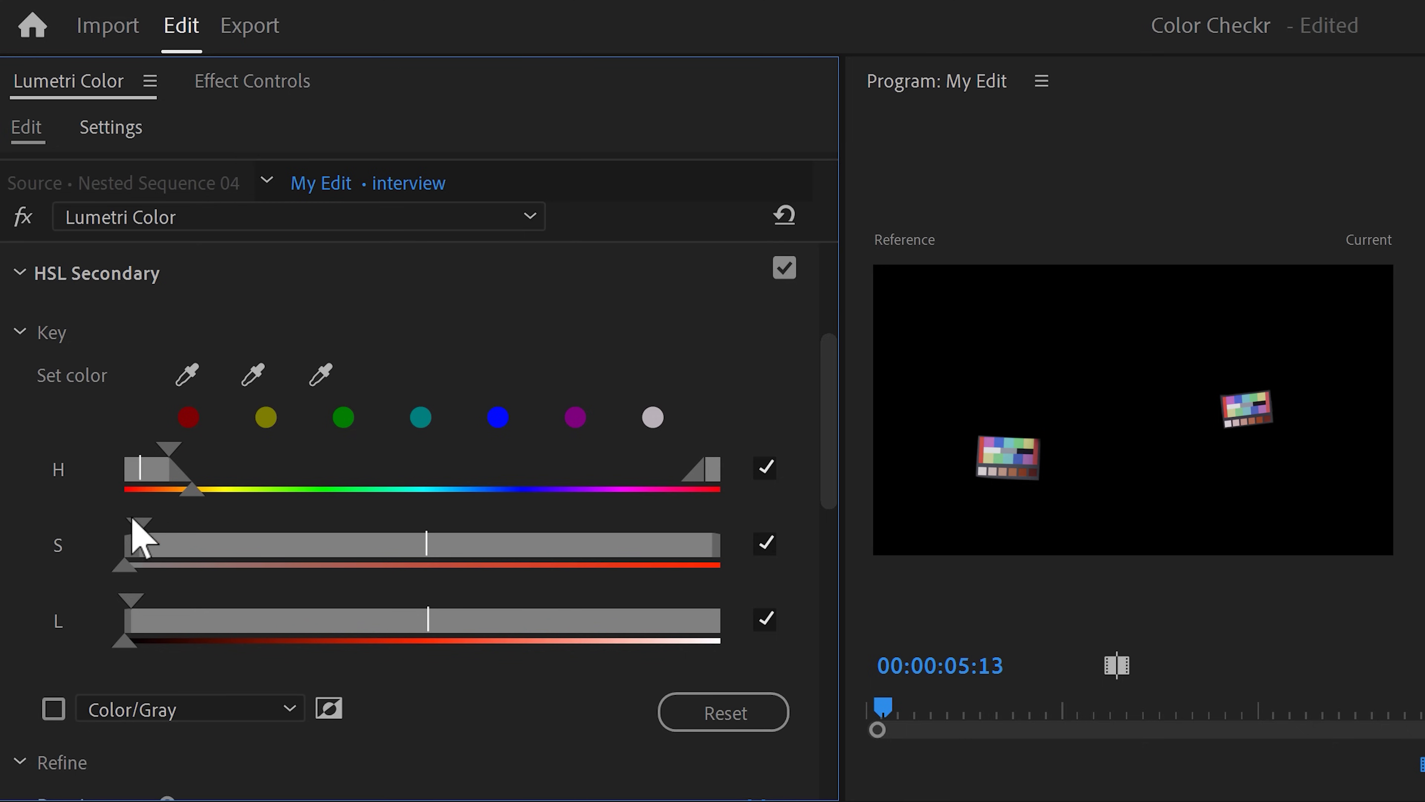
{"action": "left_click", "coordinate": [54, 709]}
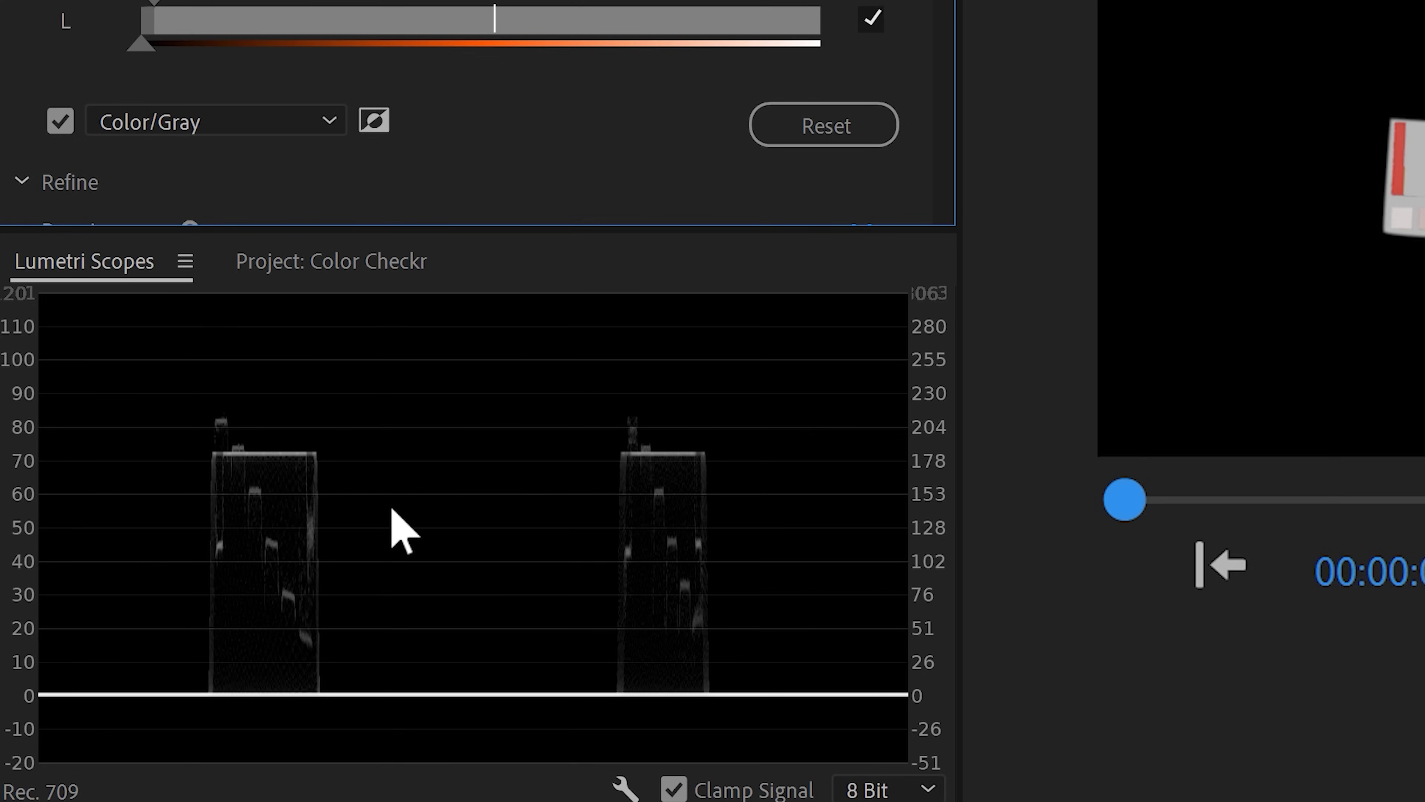
- Show only the Vectorscope YUV in the Lumetri Scopes, hiding the luma waveform
{"action": "right_click", "coordinate": [393, 508]}
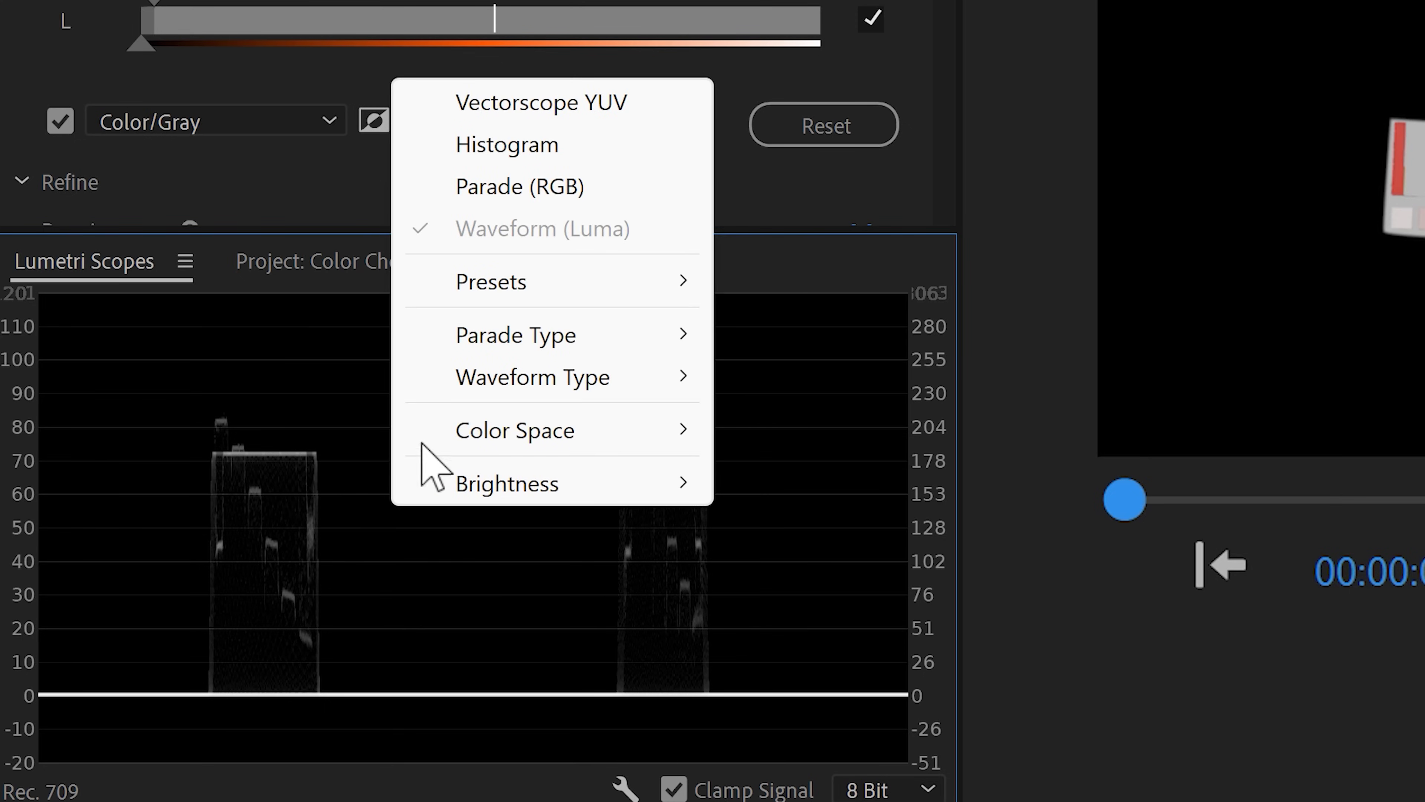
{"action": "left_click", "coordinate": [511, 104]}
{"action": "right_click", "coordinate": [325, 416]}
{"action": "left_click", "coordinate": [374, 563]}
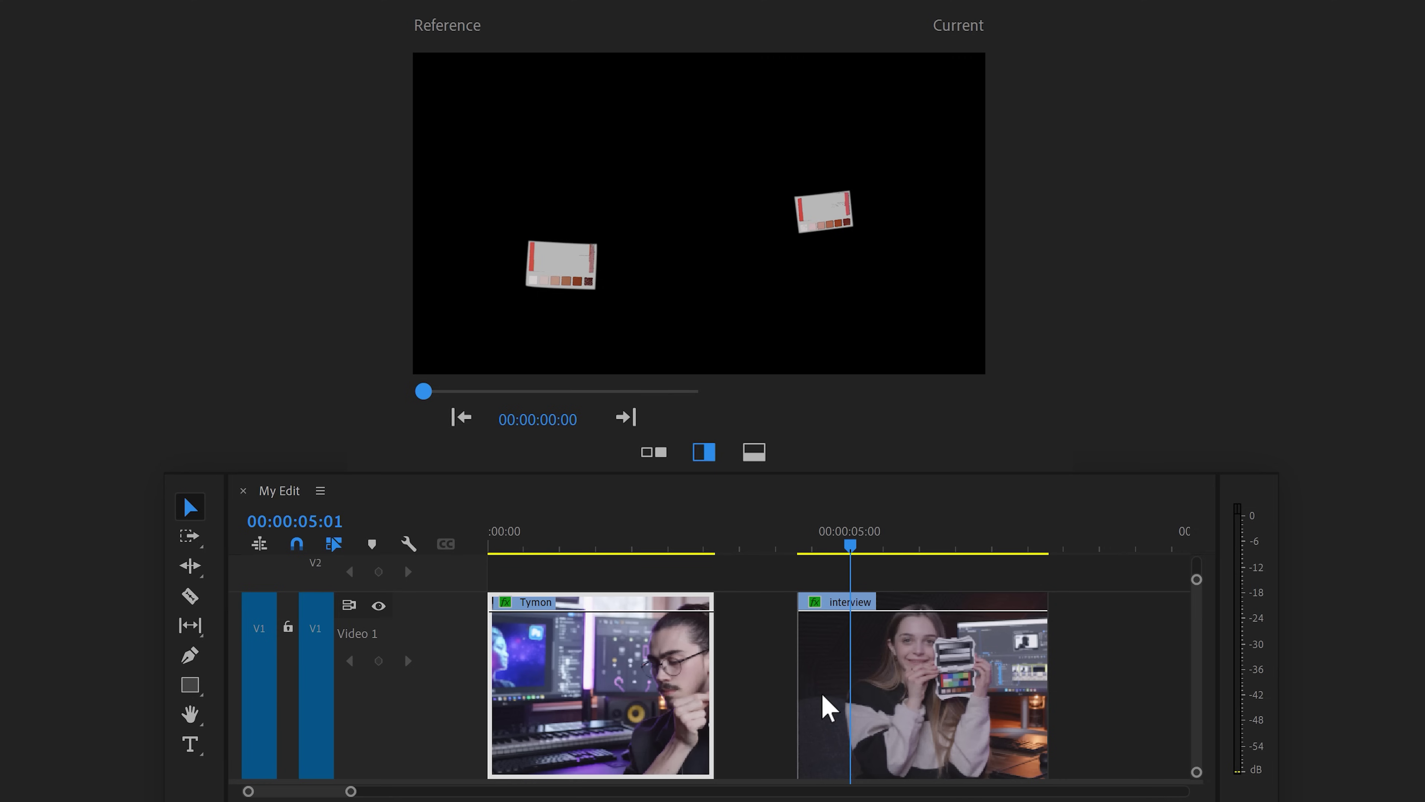
- Shift the interview clip's HSL Secondary correction wheel slightly toward yellow-green to align the skin tones on the vectorscope
{"action": "left_click", "coordinate": [923, 692]}
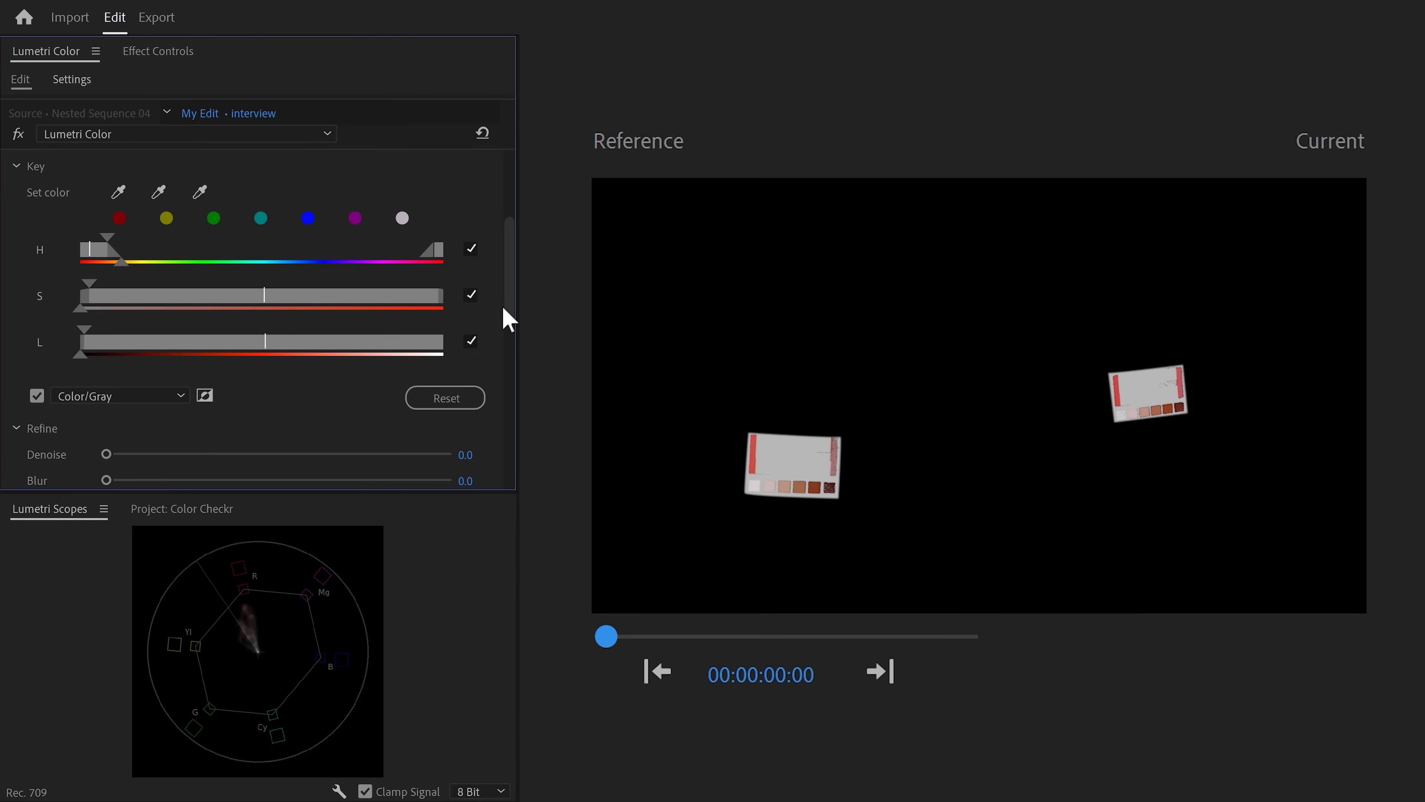
{"action": "left_click_drag", "start_coordinate": [508, 309], "coordinate": [494, 413]}
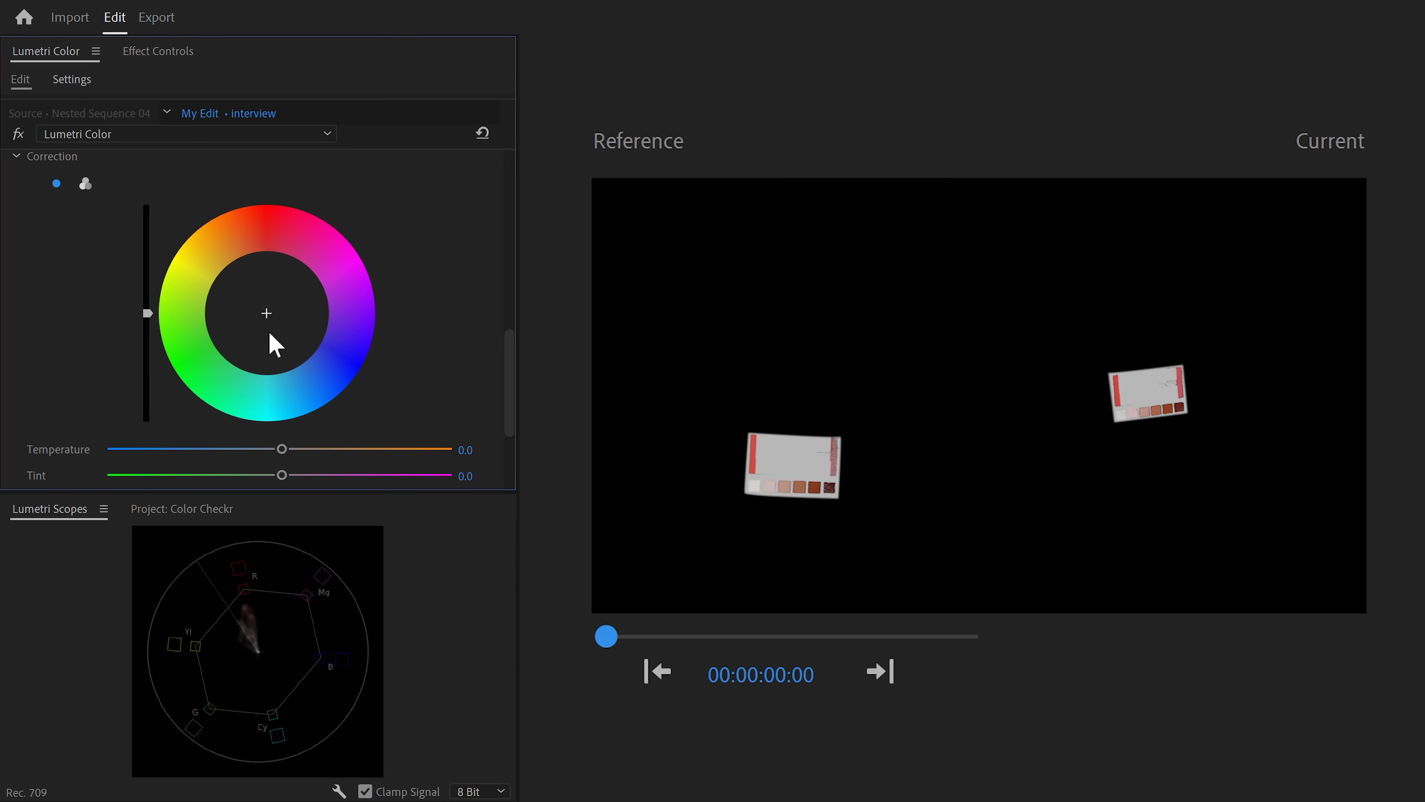
{"action": "mouse_move", "coordinate": [267, 311]}
{"action": "left_mouse_down"}
{"action": "mouse_move", "coordinate": [234, 260]}
{"action": "mouse_move", "coordinate": [356, 321]}
{"action": "mouse_move", "coordinate": [303, 371]}
{"action": "mouse_move", "coordinate": [325, 317]}
{"action": "left_mouse_up"}
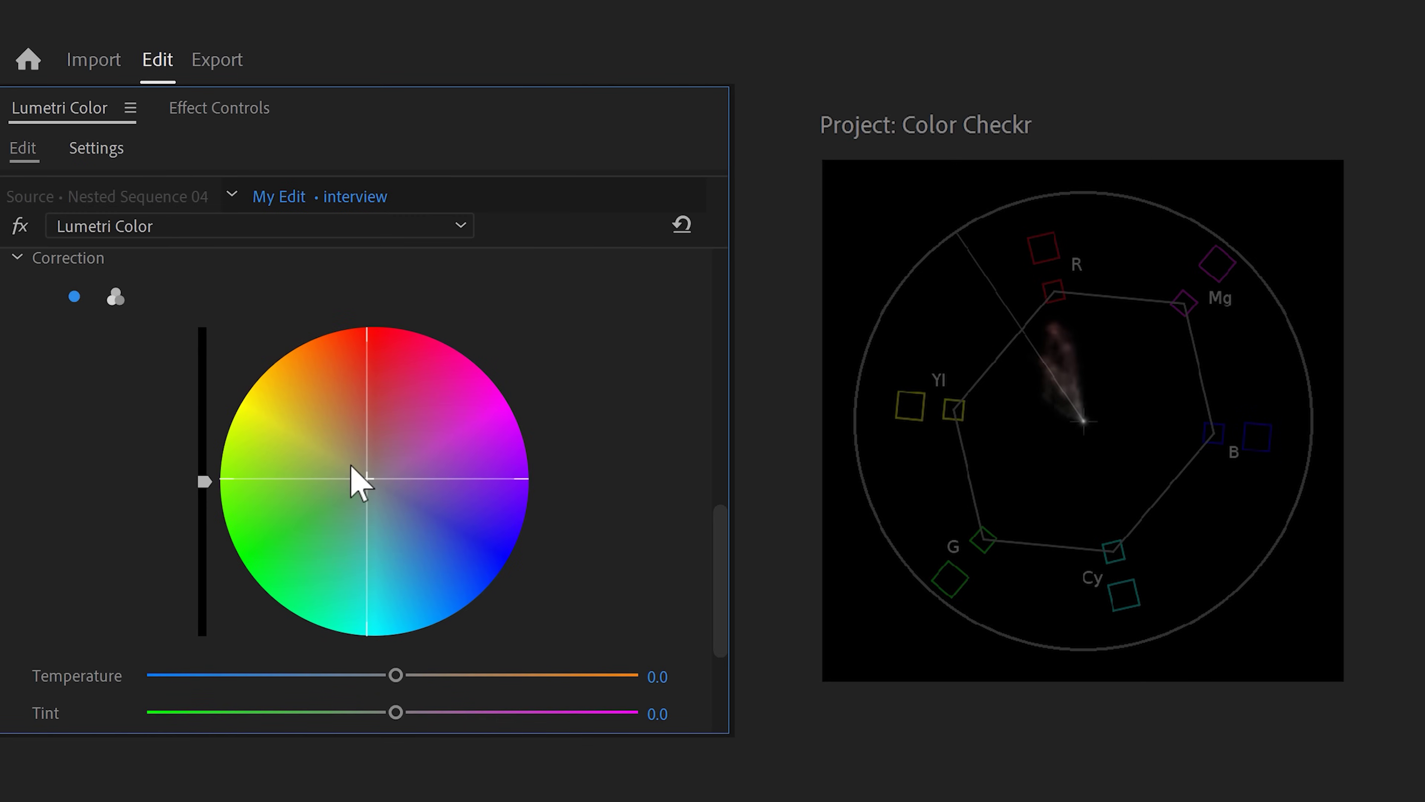
- Set the HSL Secondary saturation to 99.1 and adjust the split position between the reference and current frames
{"action": "left_click_drag", "start_coordinate": [722, 547], "coordinate": [726, 668]}
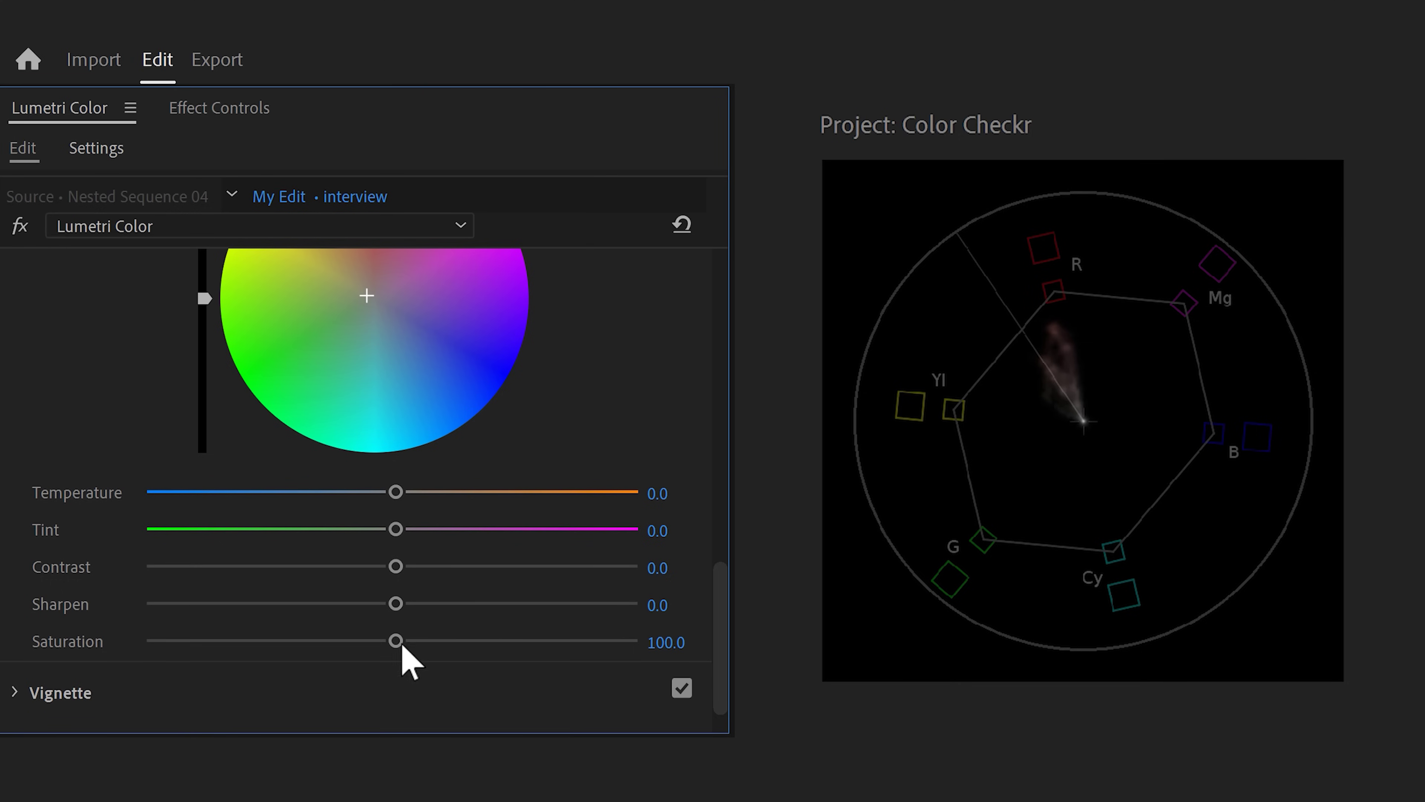
{"action": "left_click_drag", "start_coordinate": [402, 644], "coordinate": [466, 651]}
{"action": "left_click", "coordinate": [292, 654]}
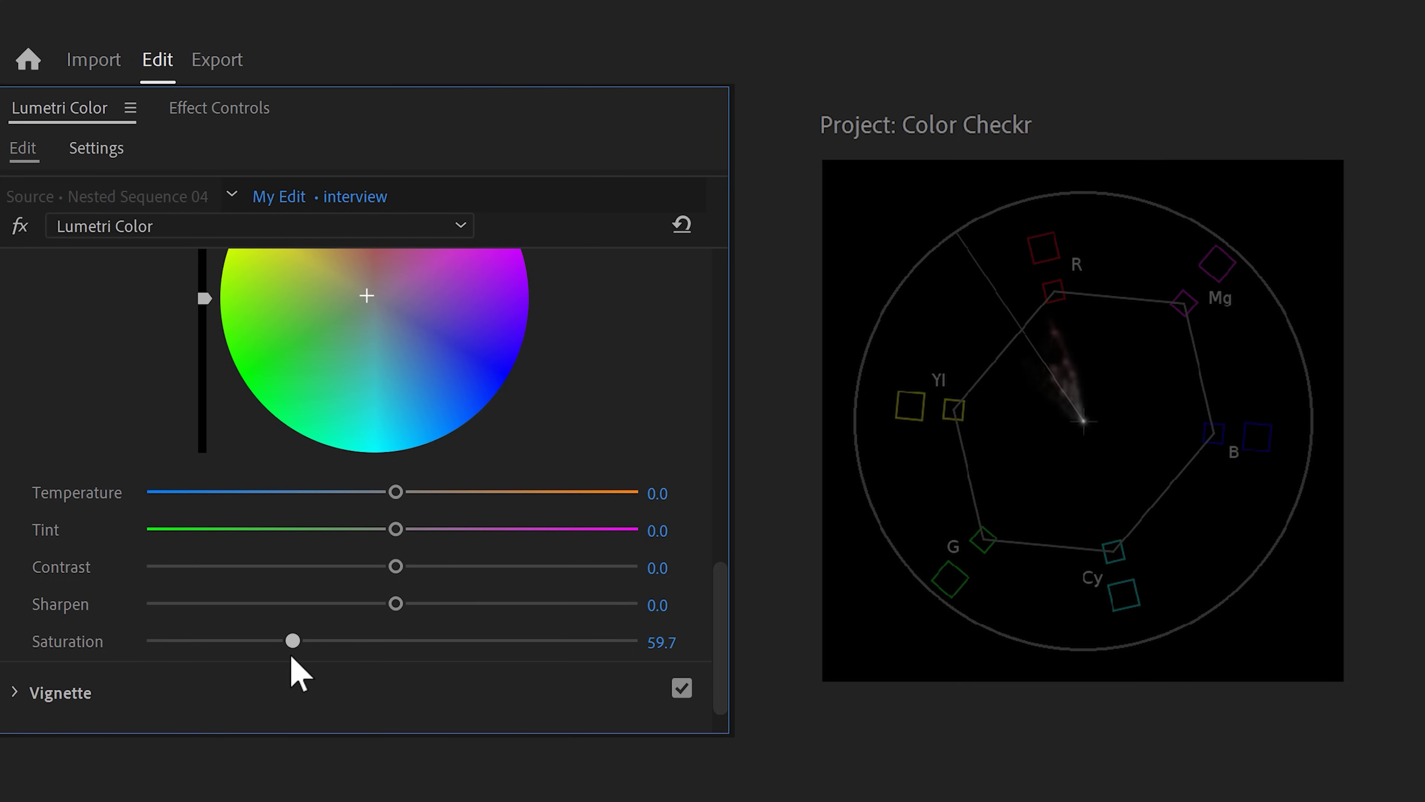
{"action": "mouse_move", "coordinate": [290, 656]}
{"action": "left_mouse_down"}
{"action": "mouse_move", "coordinate": [395, 652]}
{"action": "mouse_move", "coordinate": [388, 640]}
{"action": "left_mouse_up"}
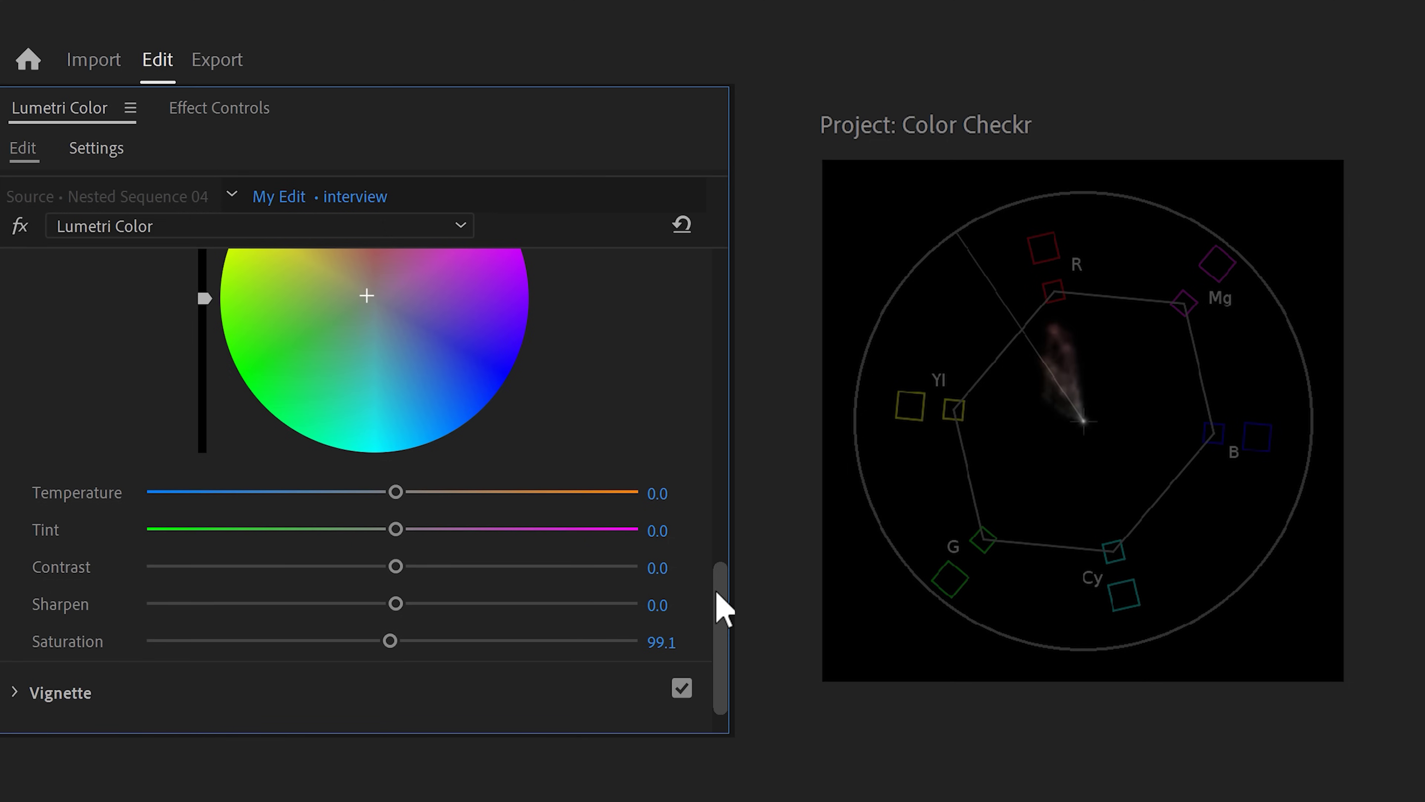
{"action": "left_click_drag", "start_coordinate": [724, 592], "coordinate": [727, 456]}
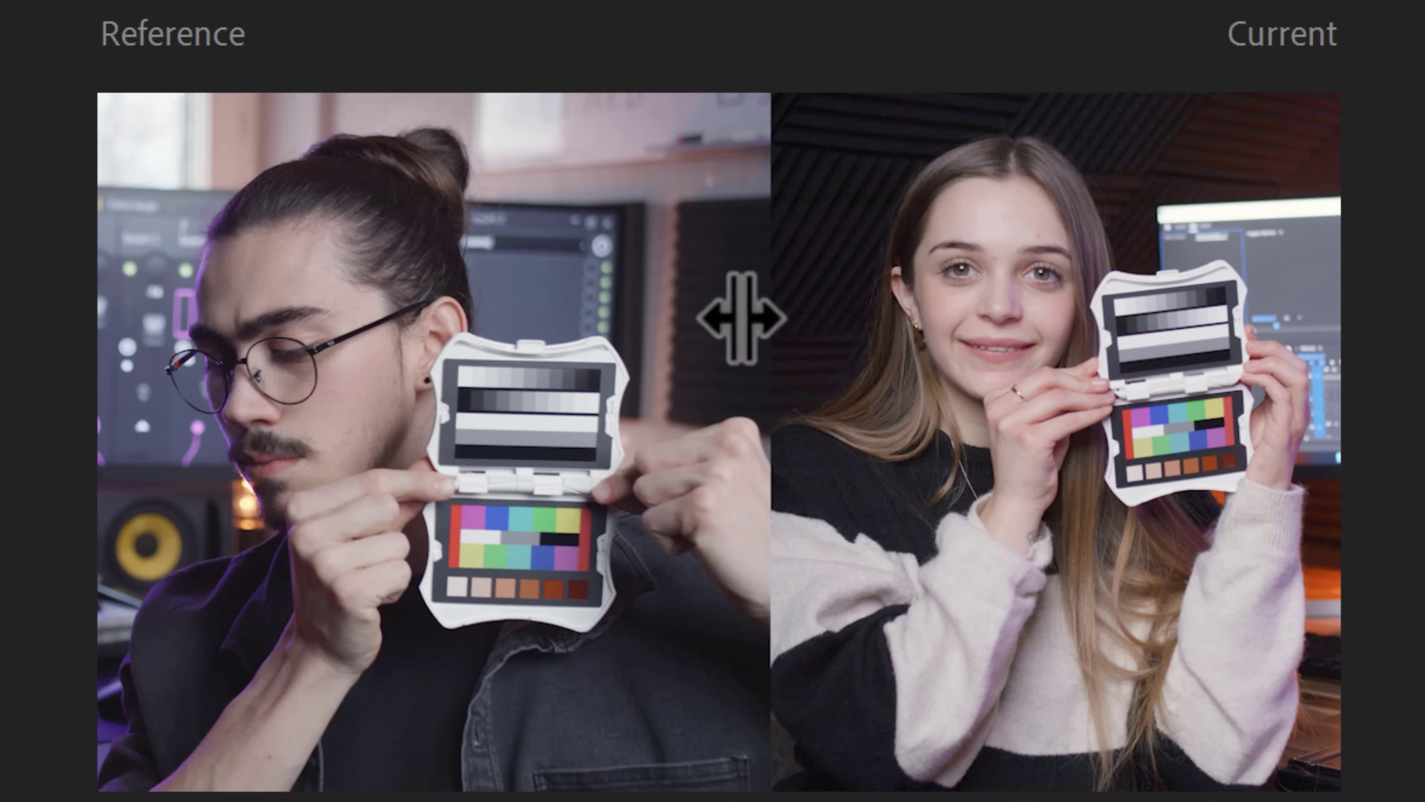
{"action": "mouse_move", "coordinate": [733, 309]}
{"action": "left_mouse_down"}
{"action": "mouse_move", "coordinate": [678, 306]}
{"action": "mouse_move", "coordinate": [754, 302]}
{"action": "mouse_move", "coordinate": [688, 302]}
{"action": "mouse_move", "coordinate": [749, 302]}
{"action": "mouse_move", "coordinate": [687, 303]}
{"action": "mouse_move", "coordinate": [735, 302]}
{"action": "mouse_move", "coordinate": [717, 303]}
{"action": "left_mouse_up"}
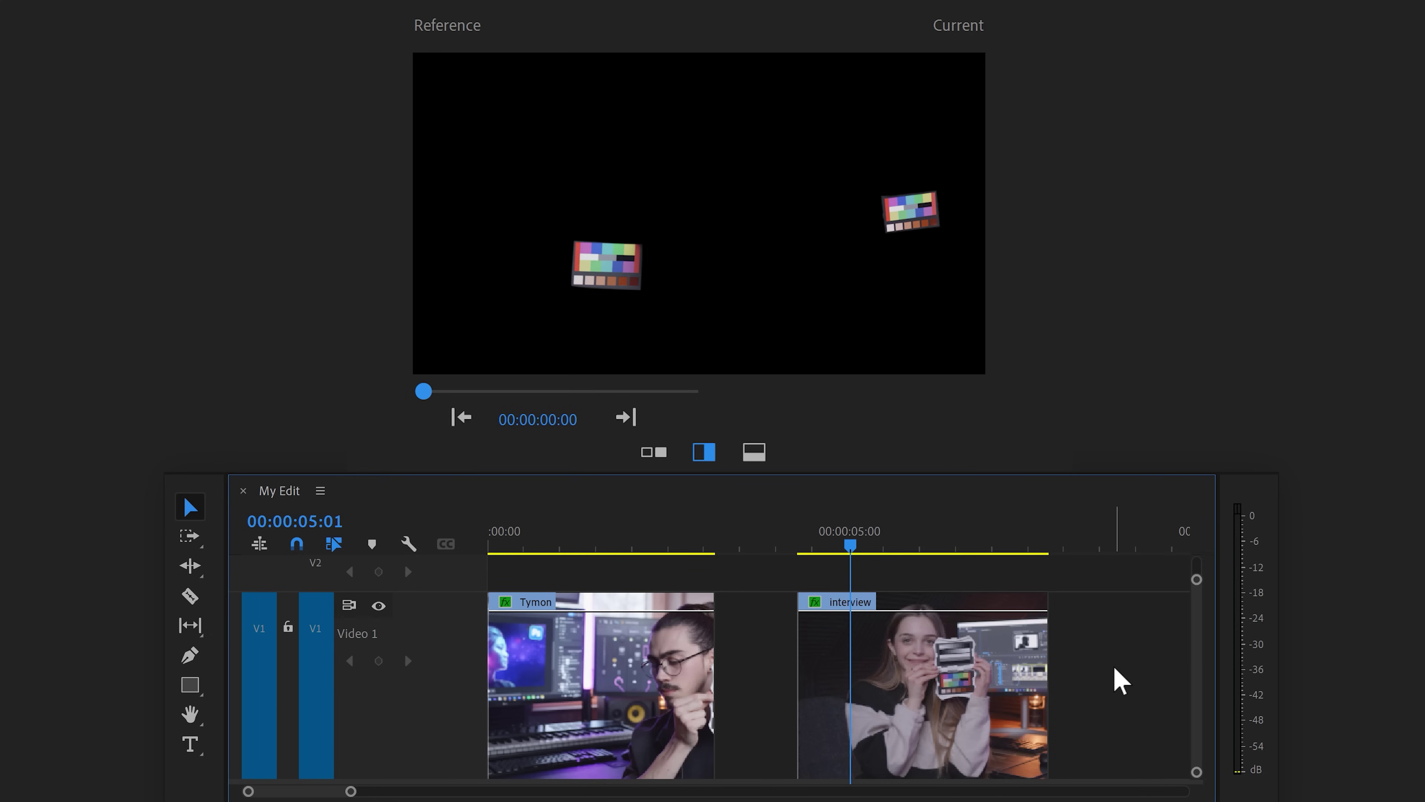
- Open the interview clip's Hue Saturation Curves and sample the magenta patch for the Hue vs Sat curve
{"action": "left_click", "coordinate": [948, 679]}
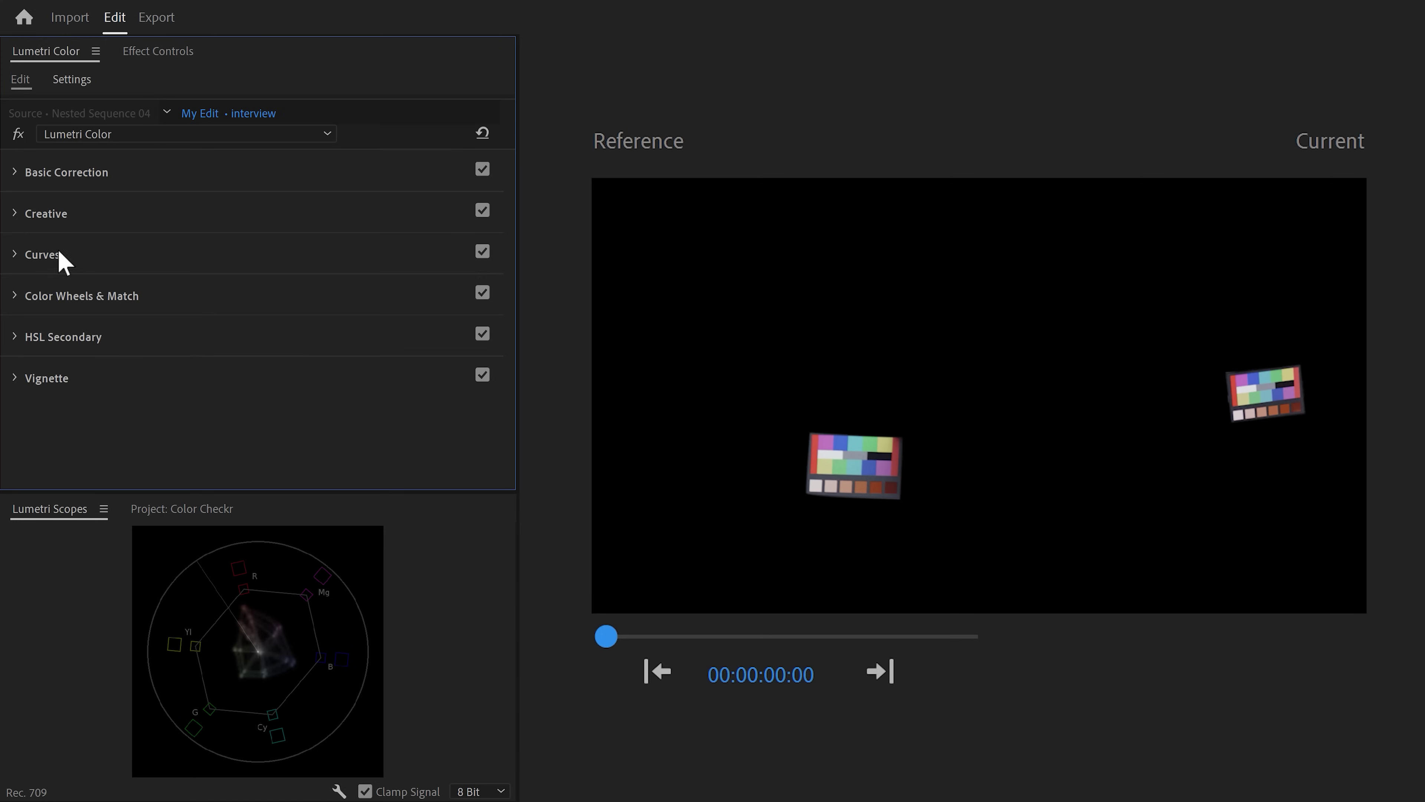
{"action": "left_click", "coordinate": [16, 255]}
{"action": "left_click", "coordinate": [17, 322]}
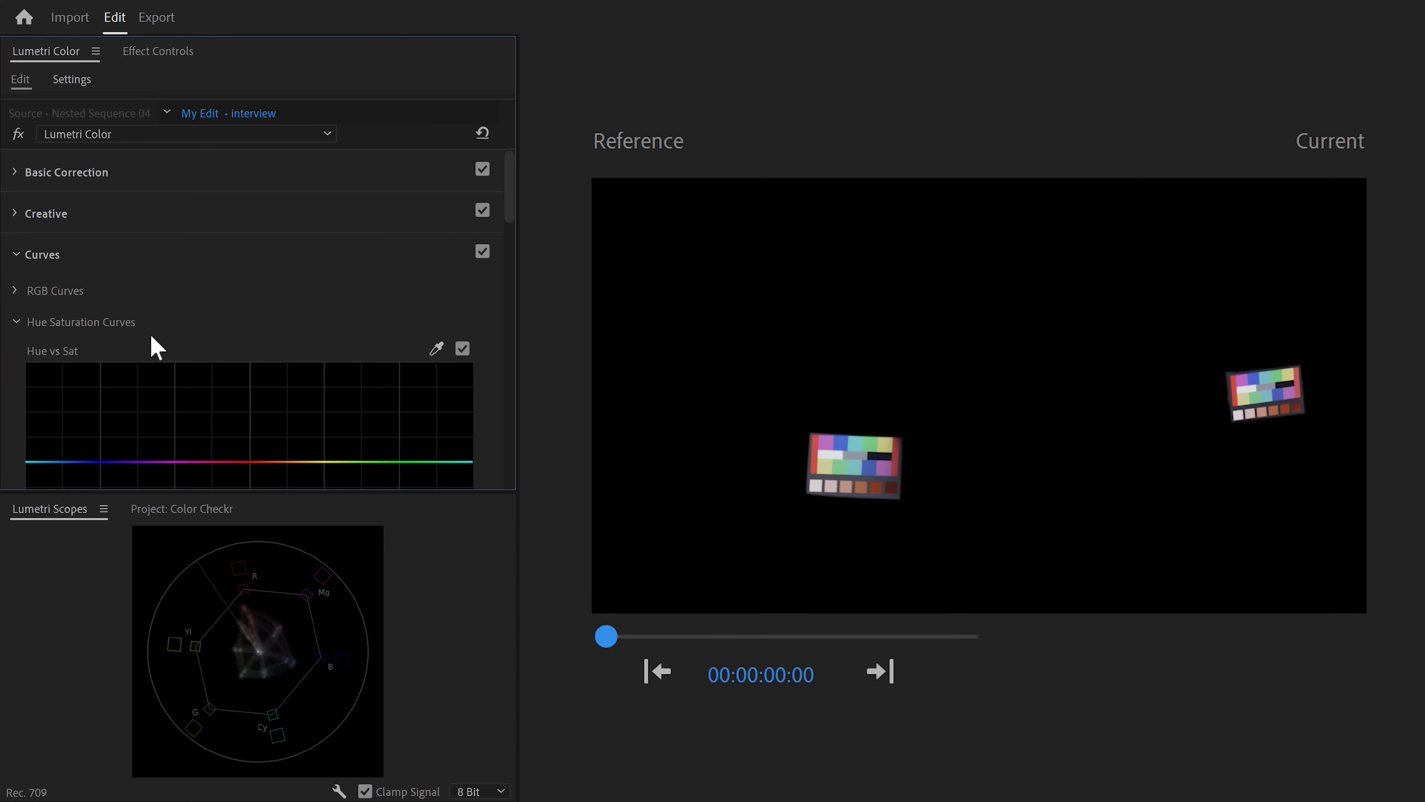
{"action": "left_click_drag", "start_coordinate": [508, 195], "coordinate": [503, 227]}
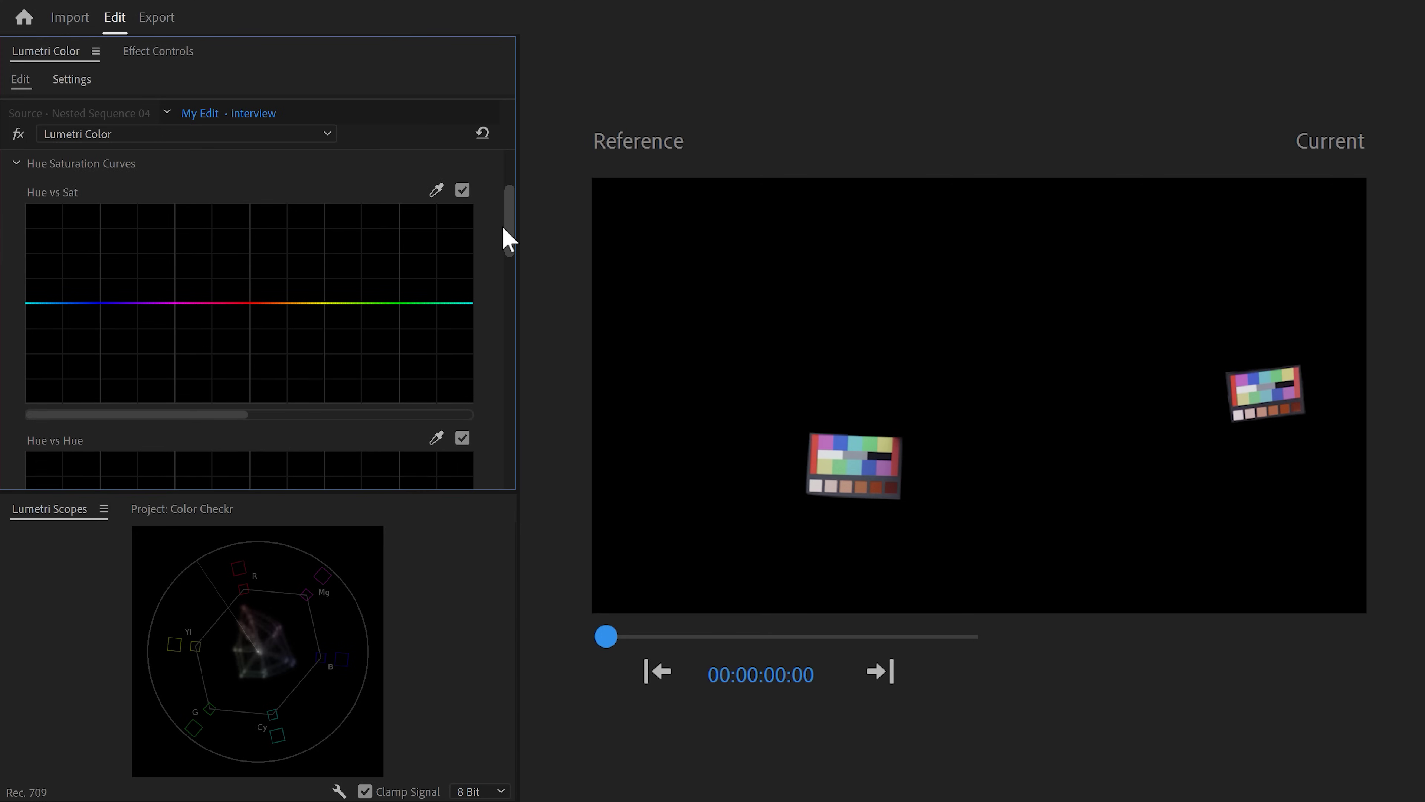
{"action": "mouse_move", "coordinate": [184, 302]}
{"action": "left_mouse_down"}
{"action": "mouse_move", "coordinate": [185, 208]}
{"action": "mouse_move", "coordinate": [182, 446]}
{"action": "mouse_move", "coordinate": [185, 303]}
{"action": "left_mouse_up"}
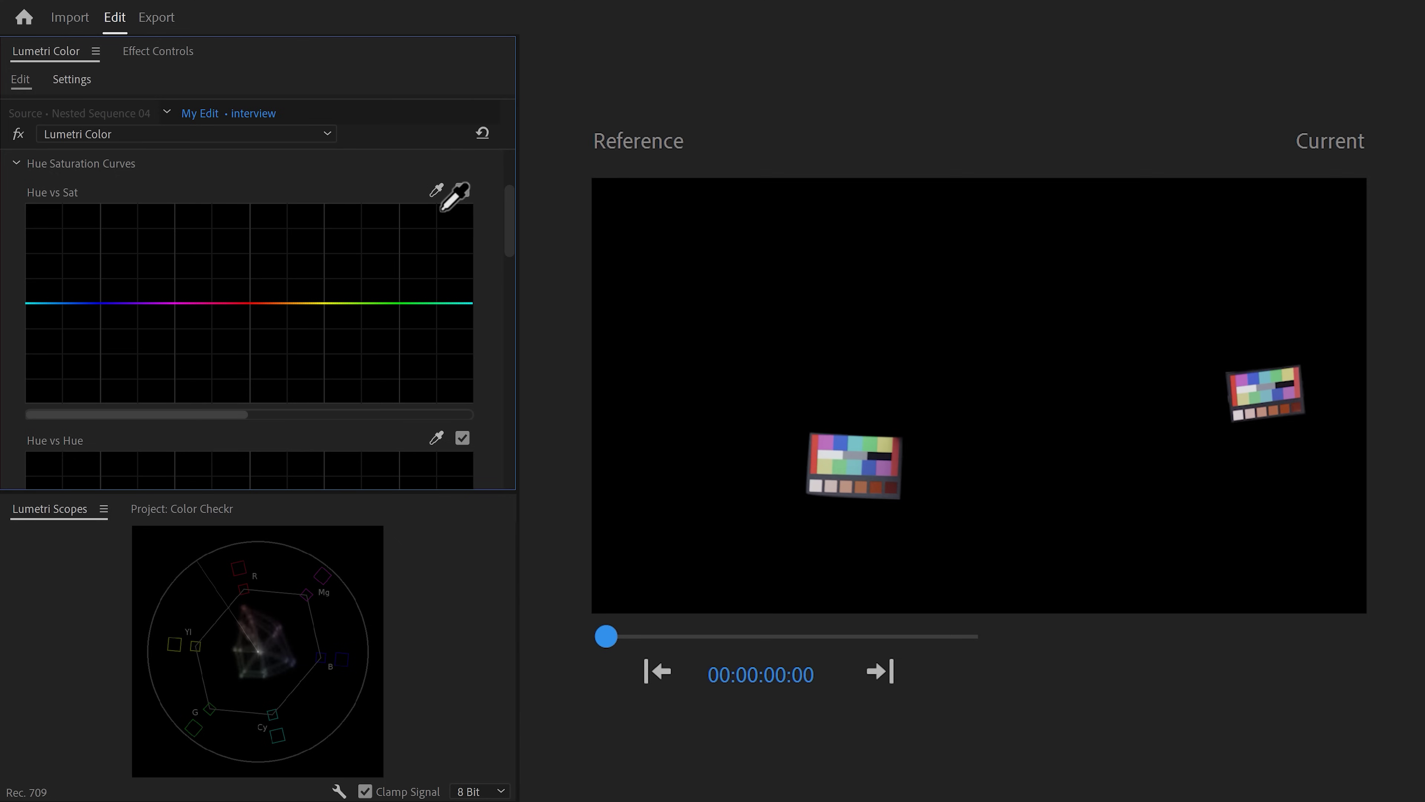
{"action": "left_click", "coordinate": [1241, 378]}
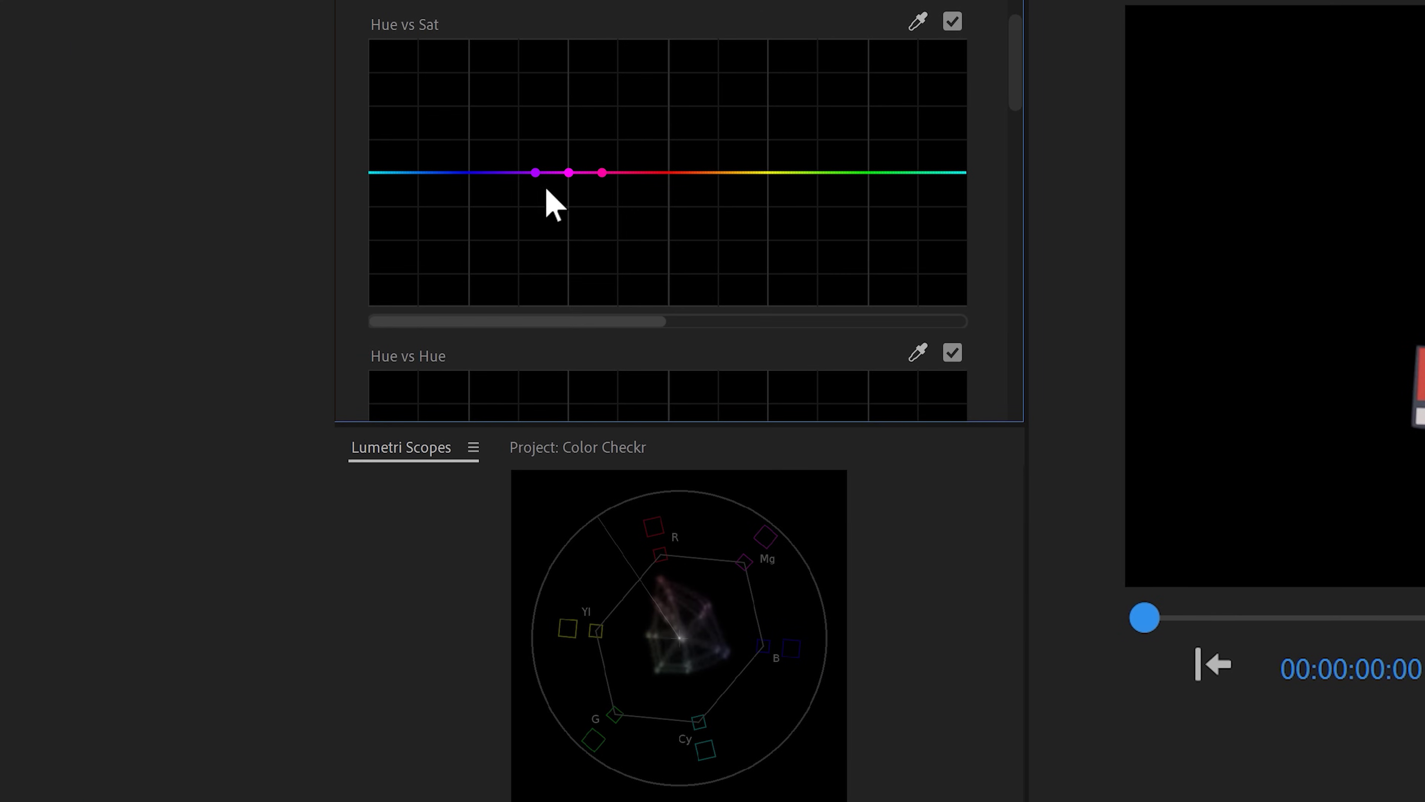
- Lower the middle magenta point of the Hue vs Sat curve slightly to reduce the magenta saturation
{"action": "left_click", "coordinate": [565, 173]}
{"action": "mouse_move", "coordinate": [563, 143]}
{"action": "left_mouse_down"}
{"action": "mouse_move", "coordinate": [563, 70]}
{"action": "mouse_move", "coordinate": [547, 277]}
{"action": "mouse_move", "coordinate": [569, 190]}
{"action": "left_mouse_up"}
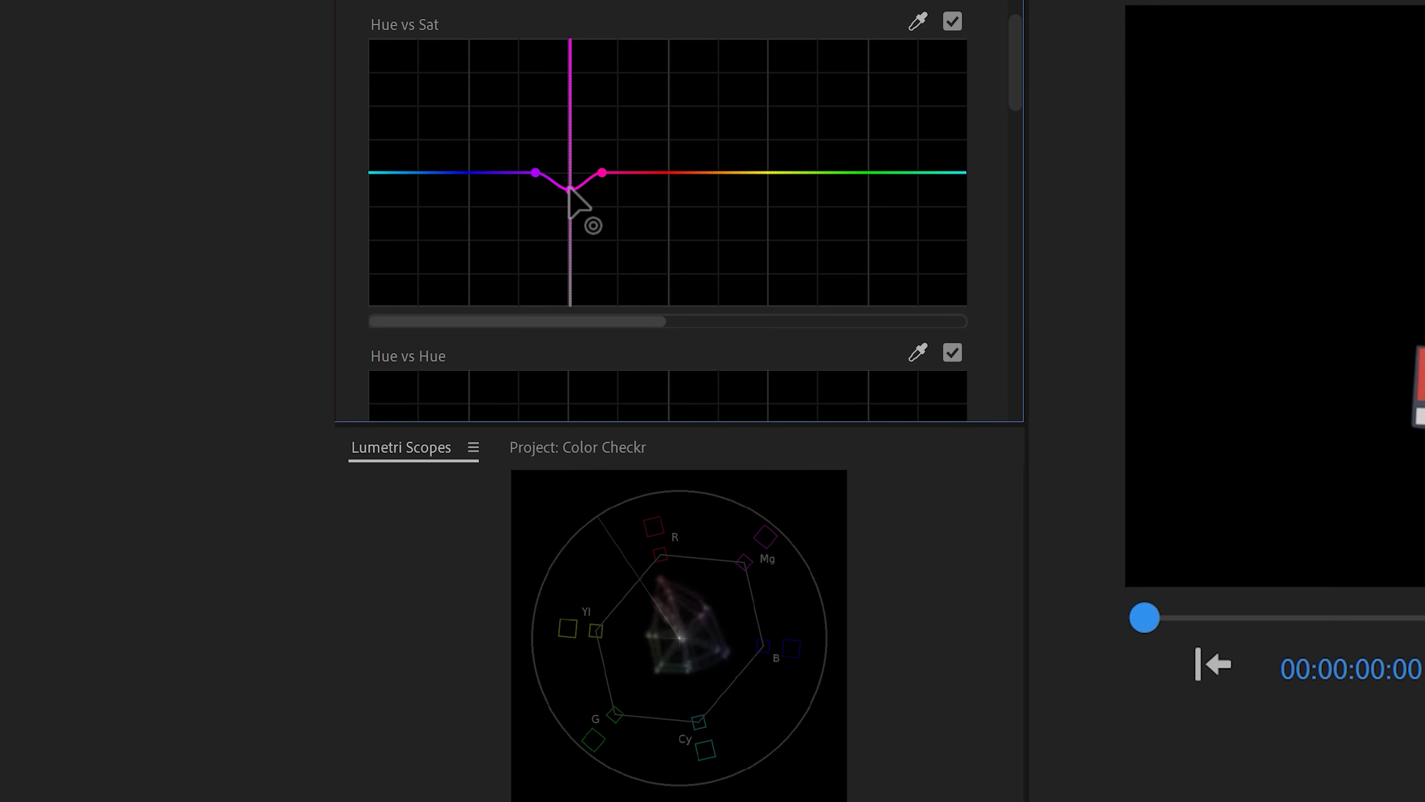
{"action": "mouse_move", "coordinate": [569, 187]}
{"action": "left_mouse_down"}
{"action": "mouse_move", "coordinate": [568, 172]}
{"action": "mouse_move", "coordinate": [567, 184]}
{"action": "left_mouse_up"}
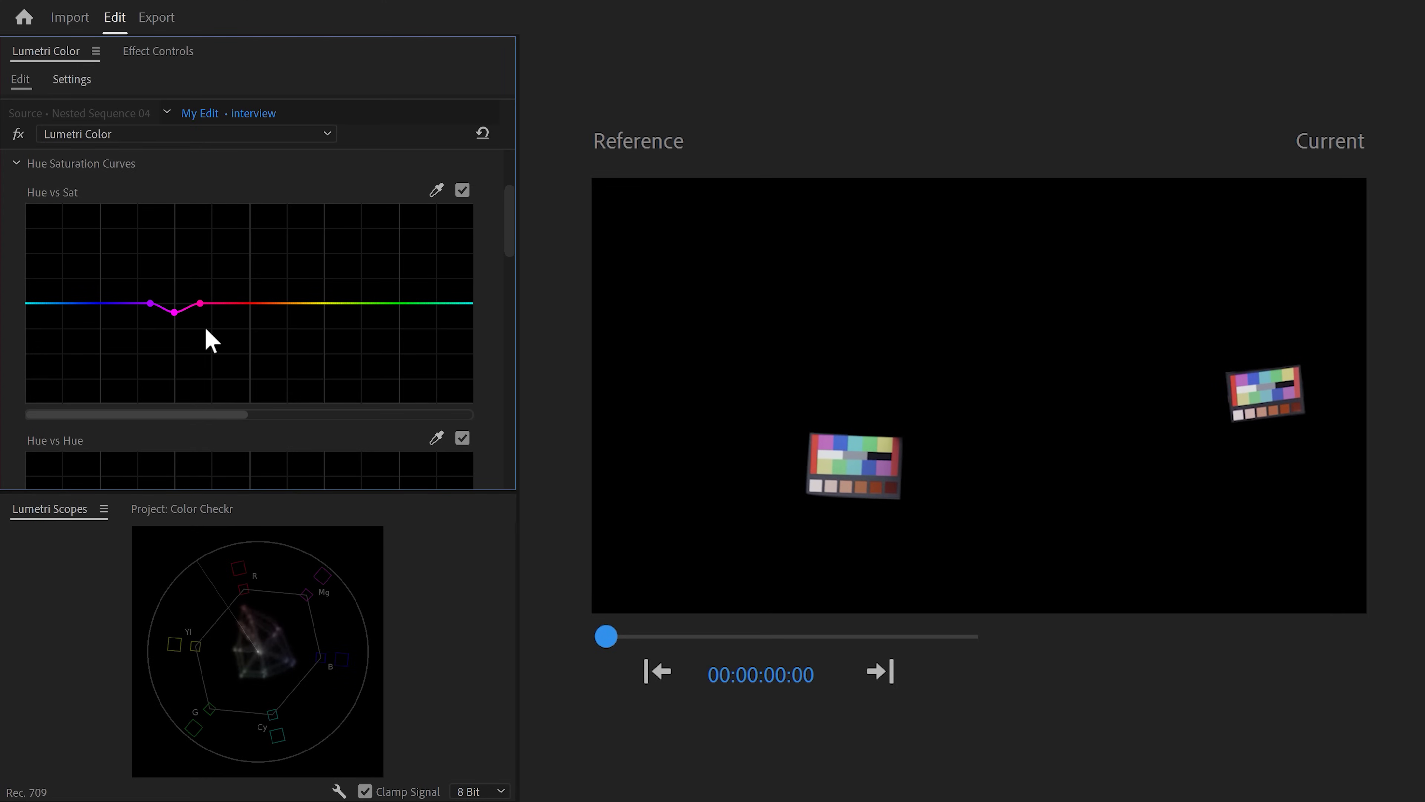
- Sample the magenta patch for the Hue vs Hue curve and set its middle point just below the baseline
{"action": "left_click_drag", "start_coordinate": [509, 219], "coordinate": [503, 258]}
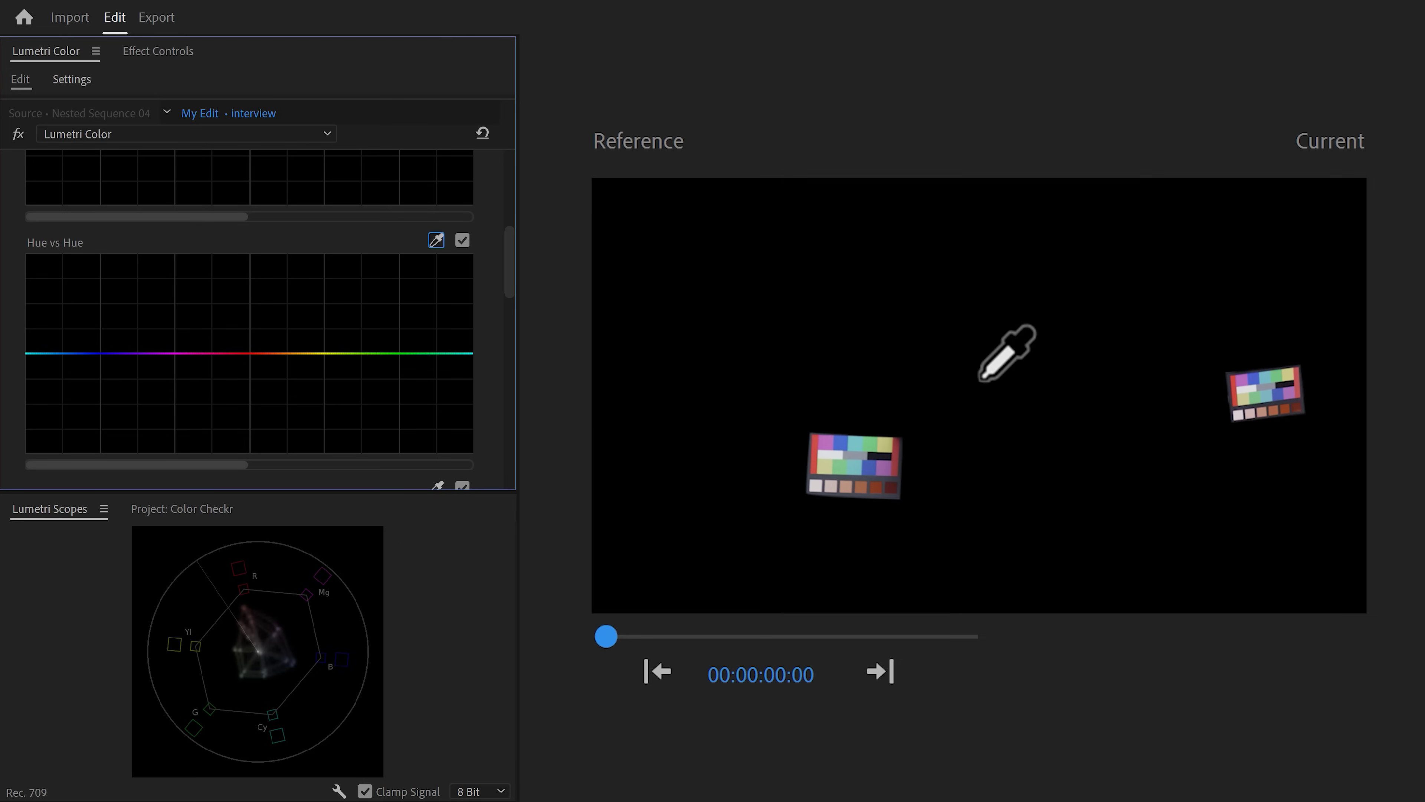
{"action": "left_click", "coordinate": [1243, 380]}
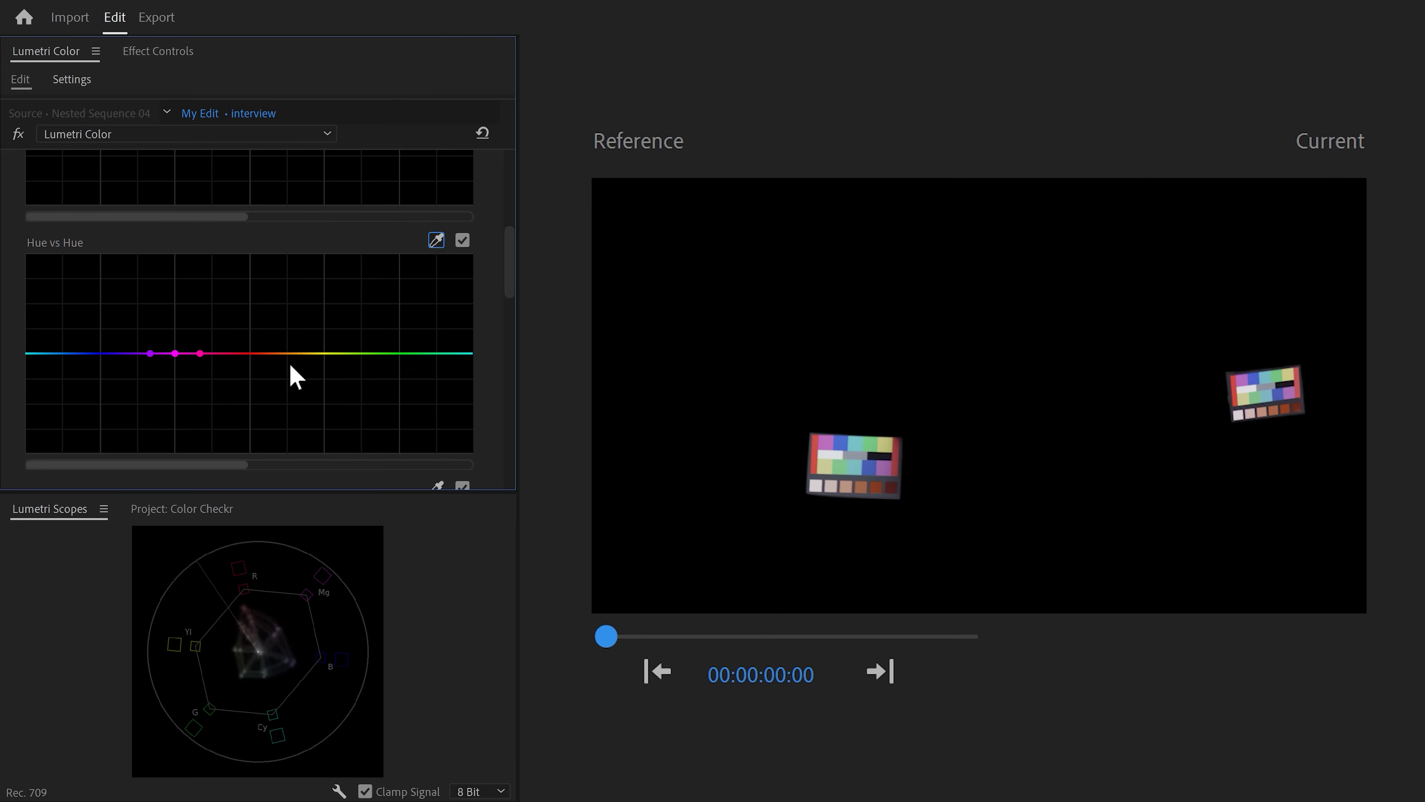
{"action": "left_click_drag", "start_coordinate": [175, 353], "coordinate": [175, 392]}
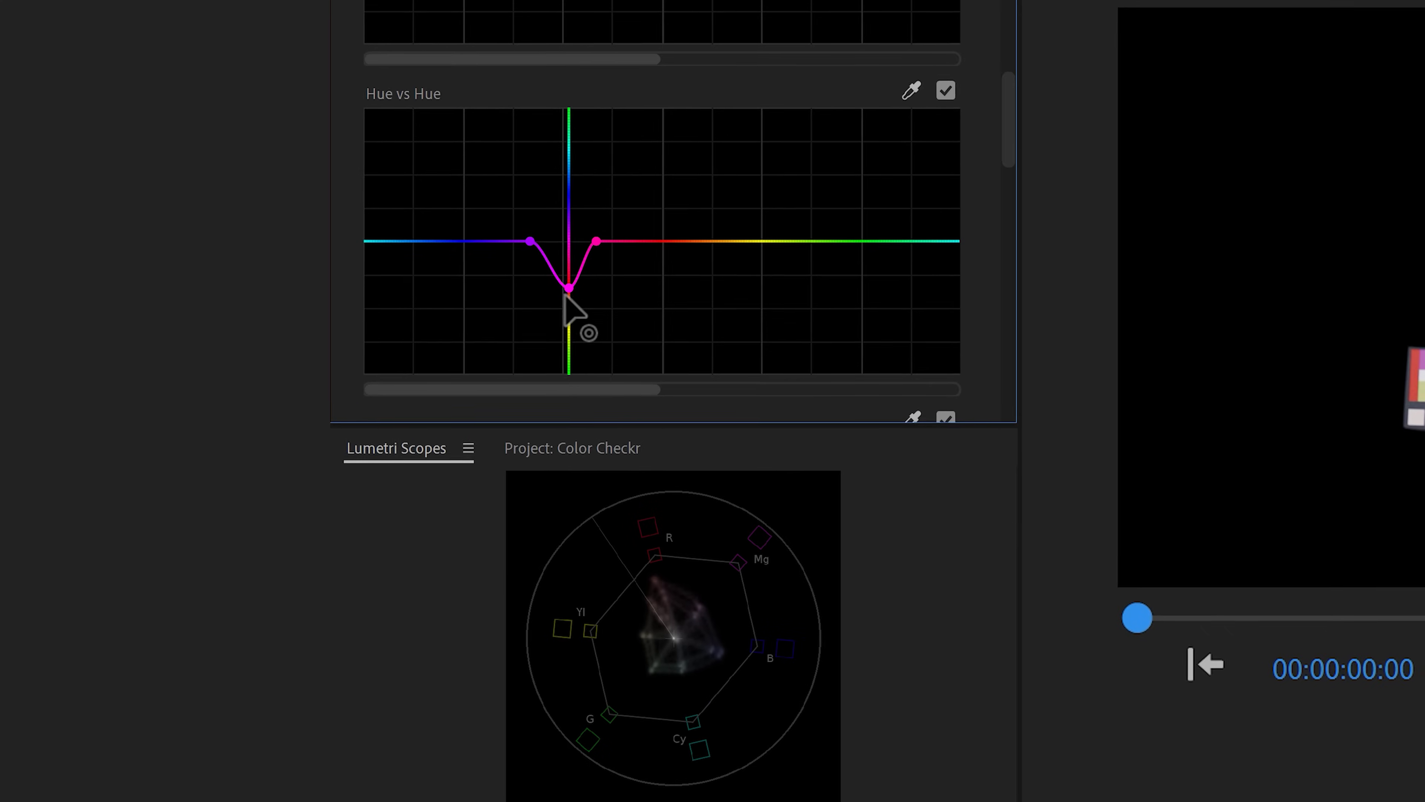
{"action": "left_click_drag", "start_coordinate": [567, 291], "coordinate": [563, 241]}
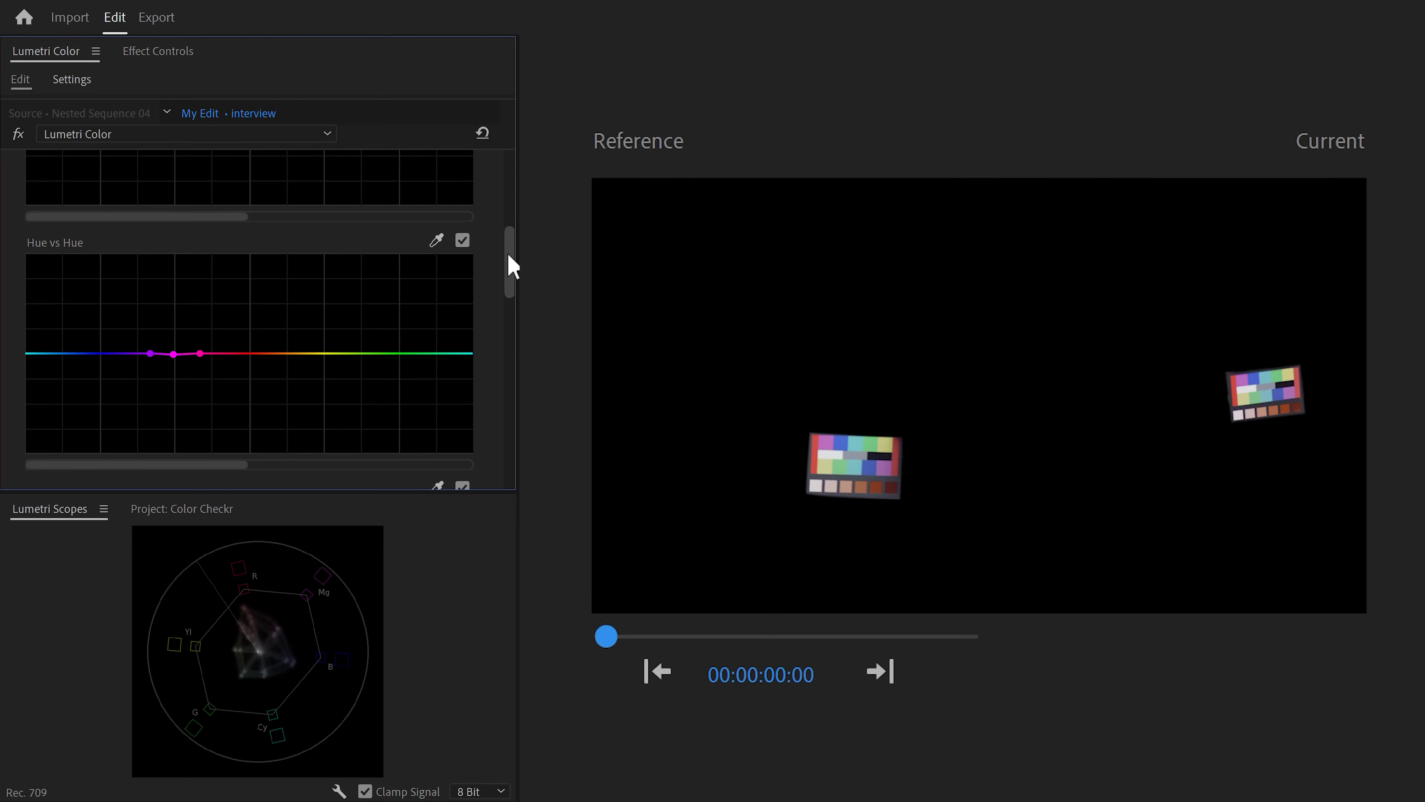
- Sample the blue patch for the Hue vs Sat curve and fine-tune its middle blue point near the baseline
{"action": "left_click_drag", "start_coordinate": [509, 253], "coordinate": [497, 216]}
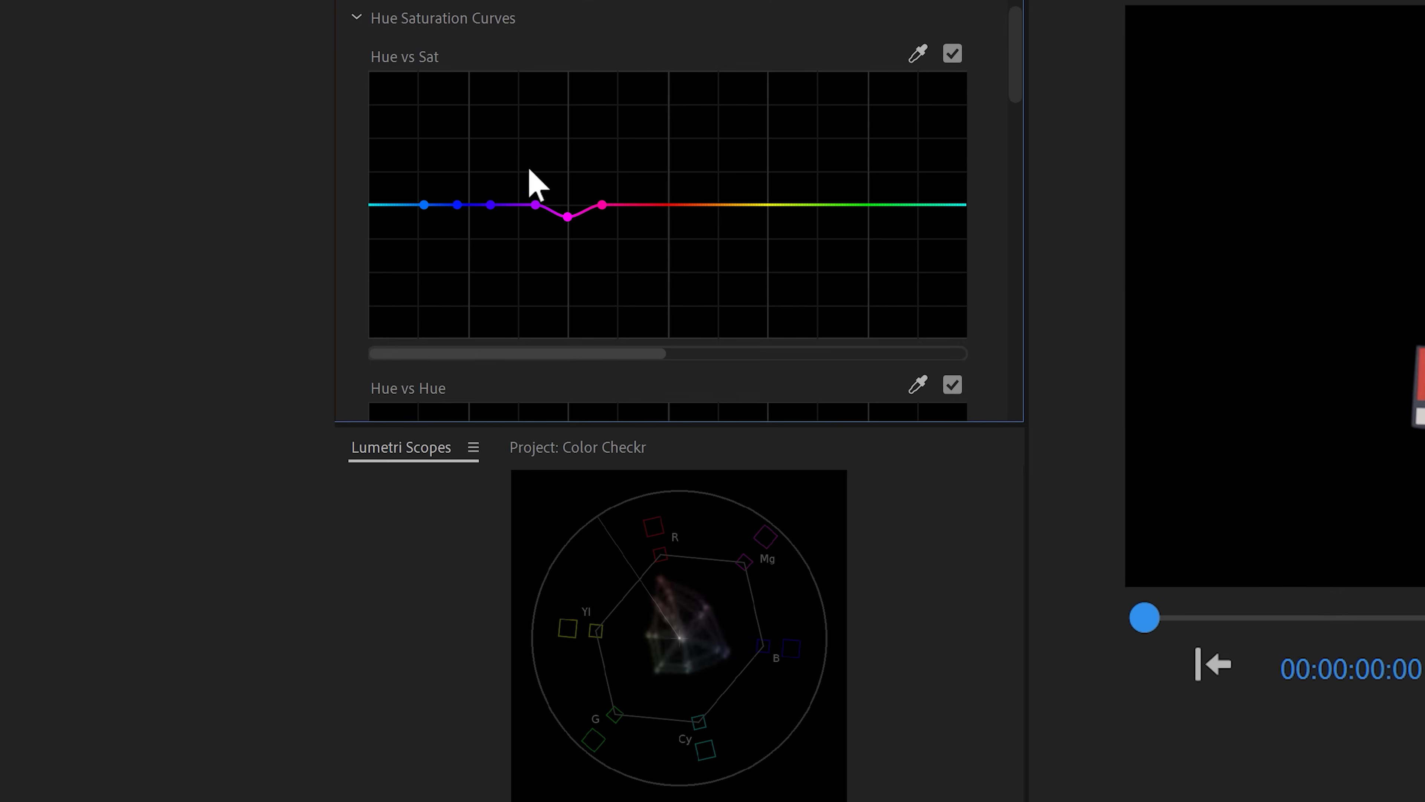
{"action": "left_click_drag", "start_coordinate": [91, 326], "coordinate": [92, 340]}
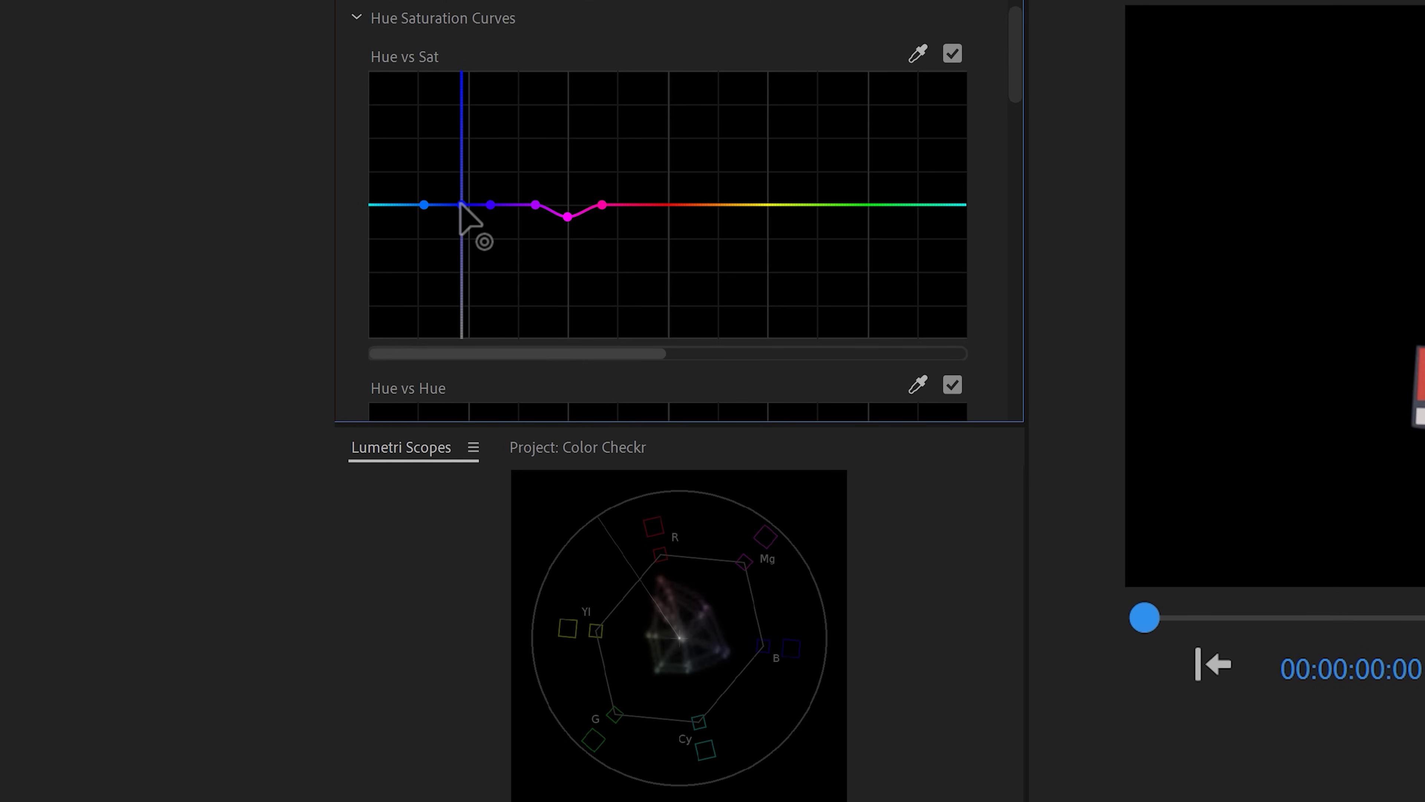
{"action": "left_click_drag", "start_coordinate": [459, 225], "coordinate": [461, 206]}
- Sample the blue patch for the Hue vs Hue curve and raise its middle blue point
{"action": "left_click_drag", "start_coordinate": [1021, 92], "coordinate": [1005, 159]}
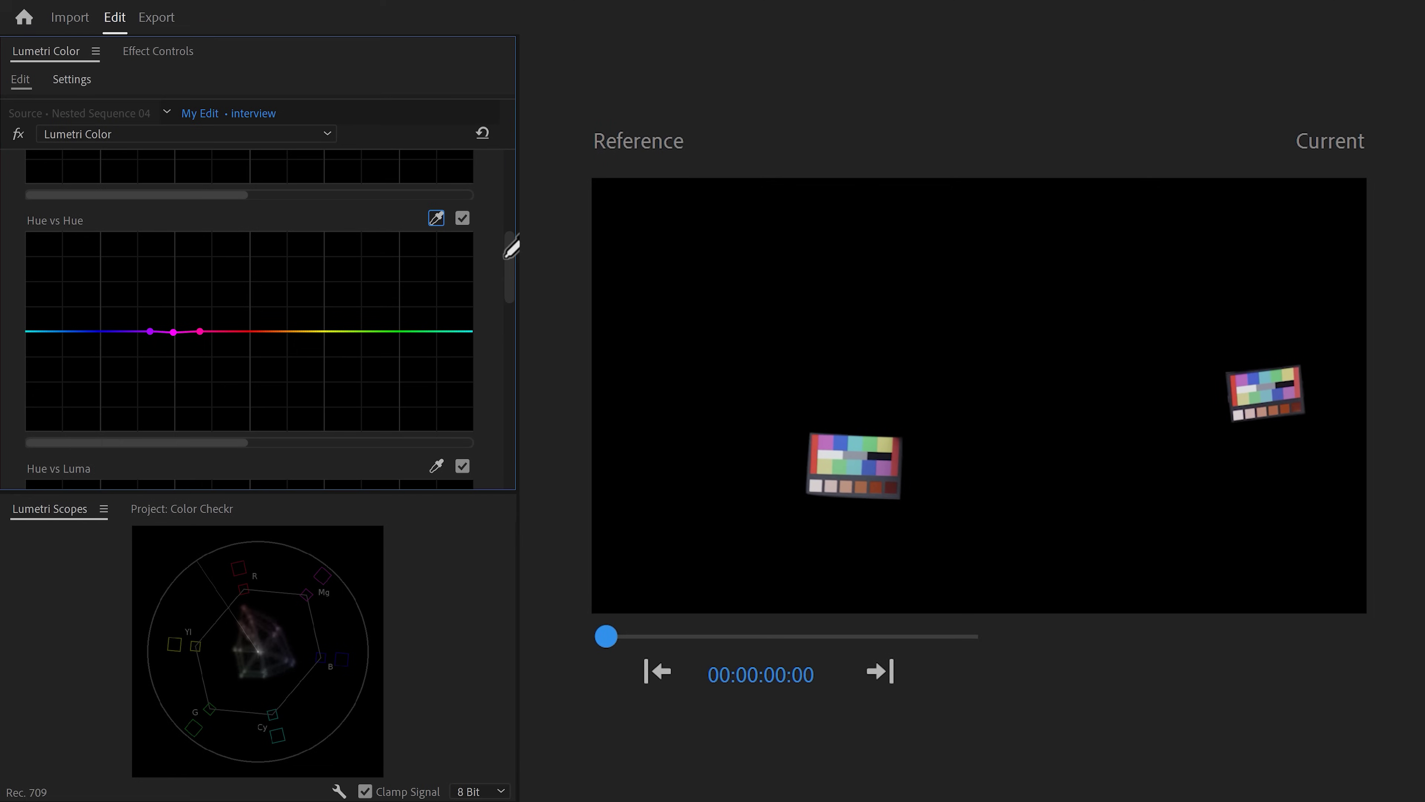
{"action": "left_click", "coordinate": [1254, 383]}
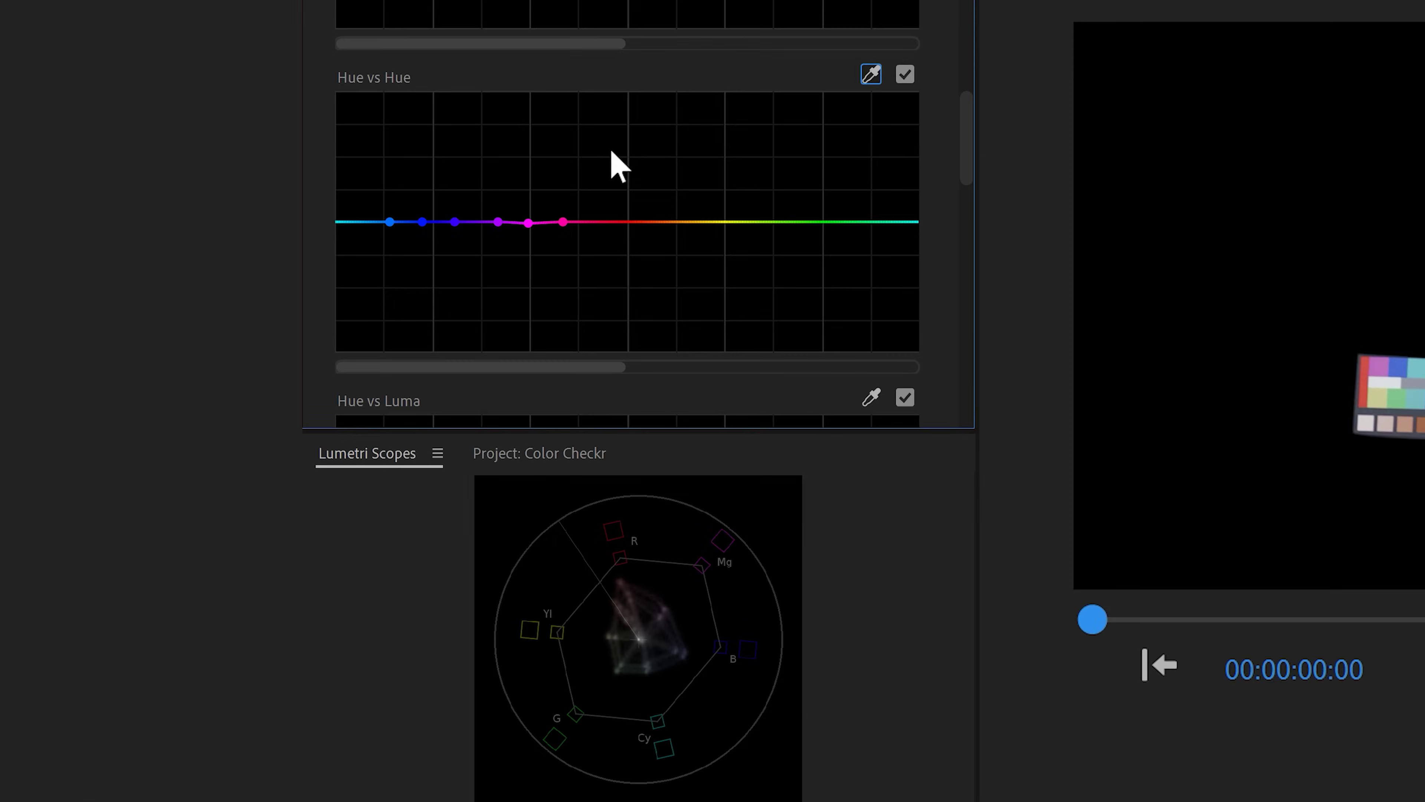
{"action": "left_click_drag", "start_coordinate": [456, 222], "coordinate": [463, 178]}
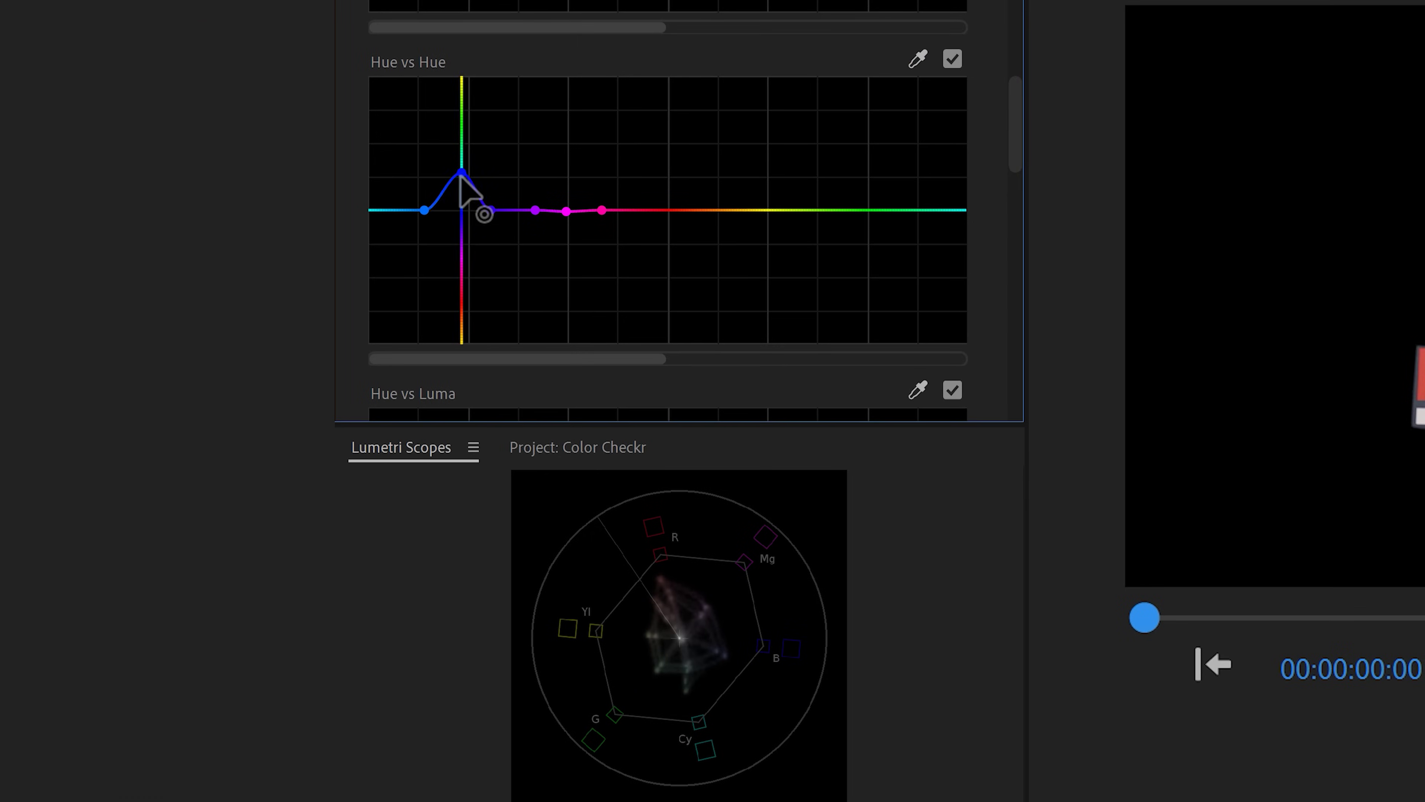
- Add and fine-tune cyan, green and yellow points on the hue saturation curves to match the remaining color patches
{"action": "scroll", "coordinate": [434, 220], "scroll_direction": "up", "scroll_amount": 5}
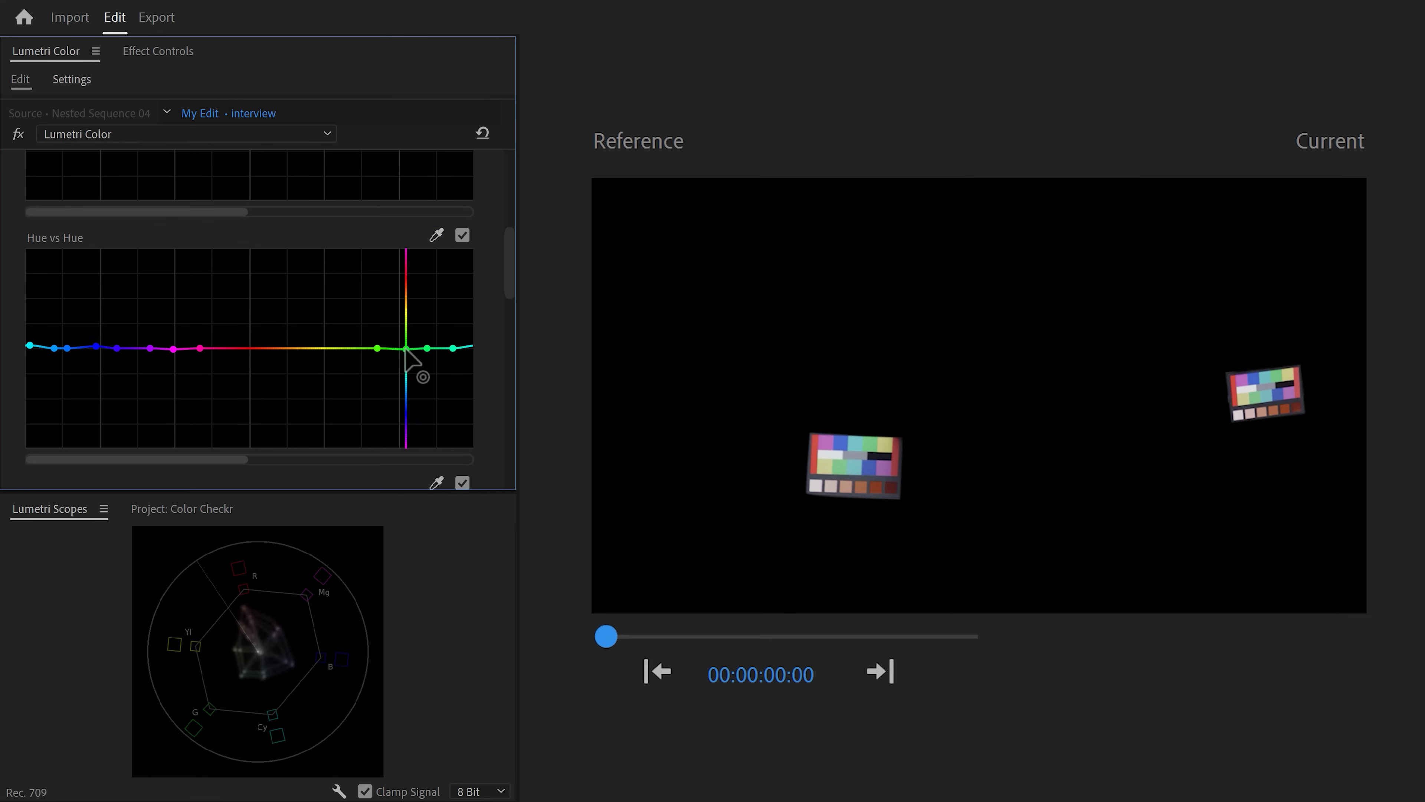
{"action": "scroll", "coordinate": [419, 372], "scroll_direction": "down", "scroll_amount": 3}
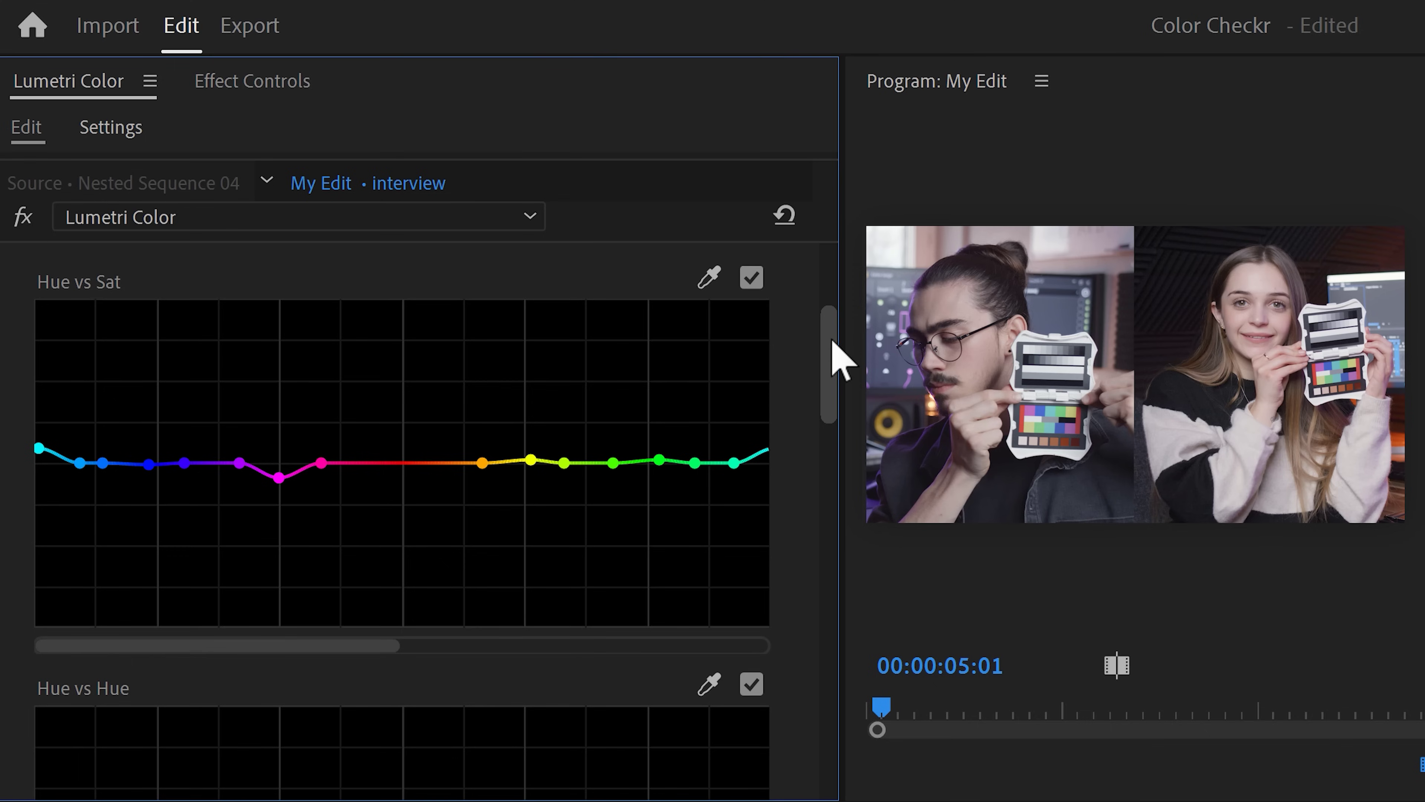
{"action": "left_click_drag", "start_coordinate": [830, 337], "coordinate": [824, 406]}
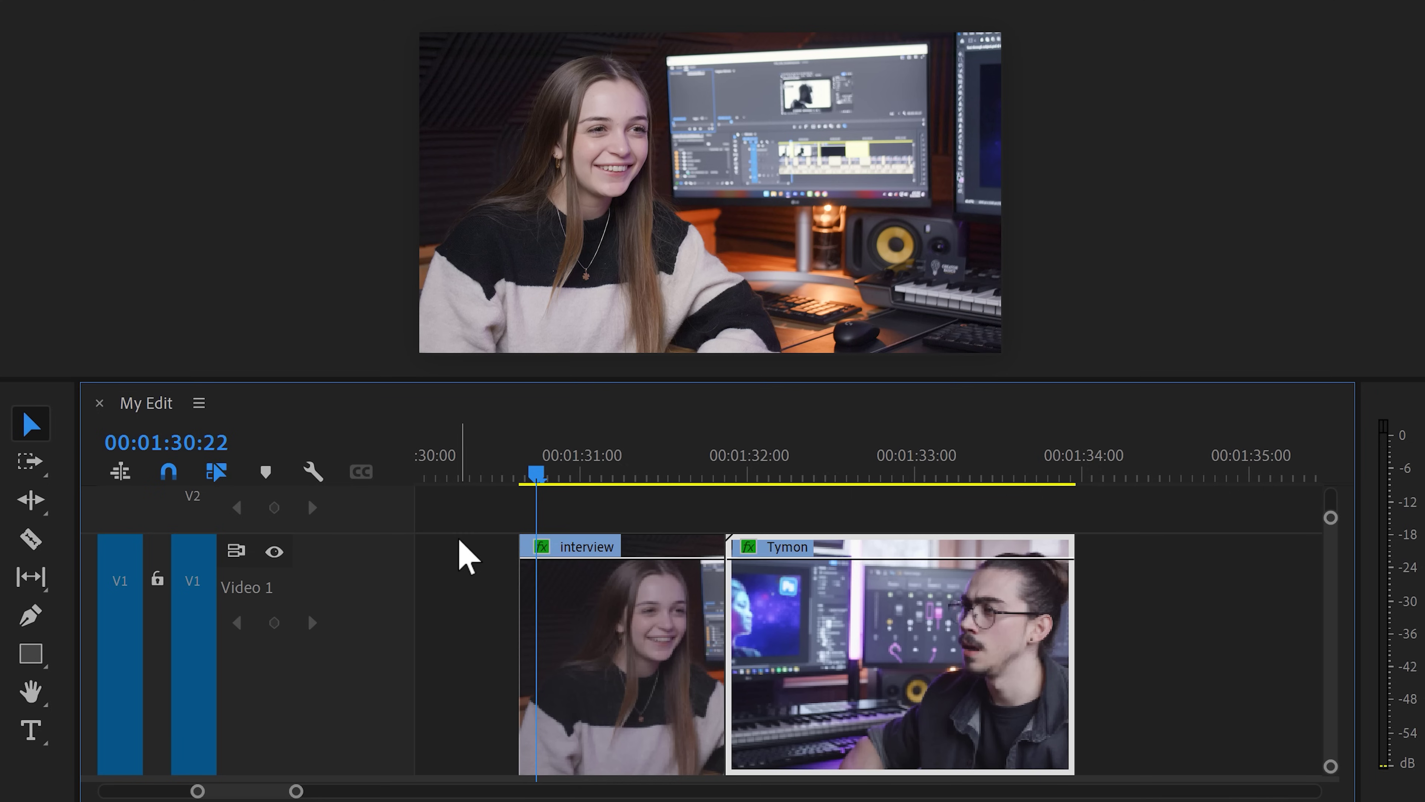